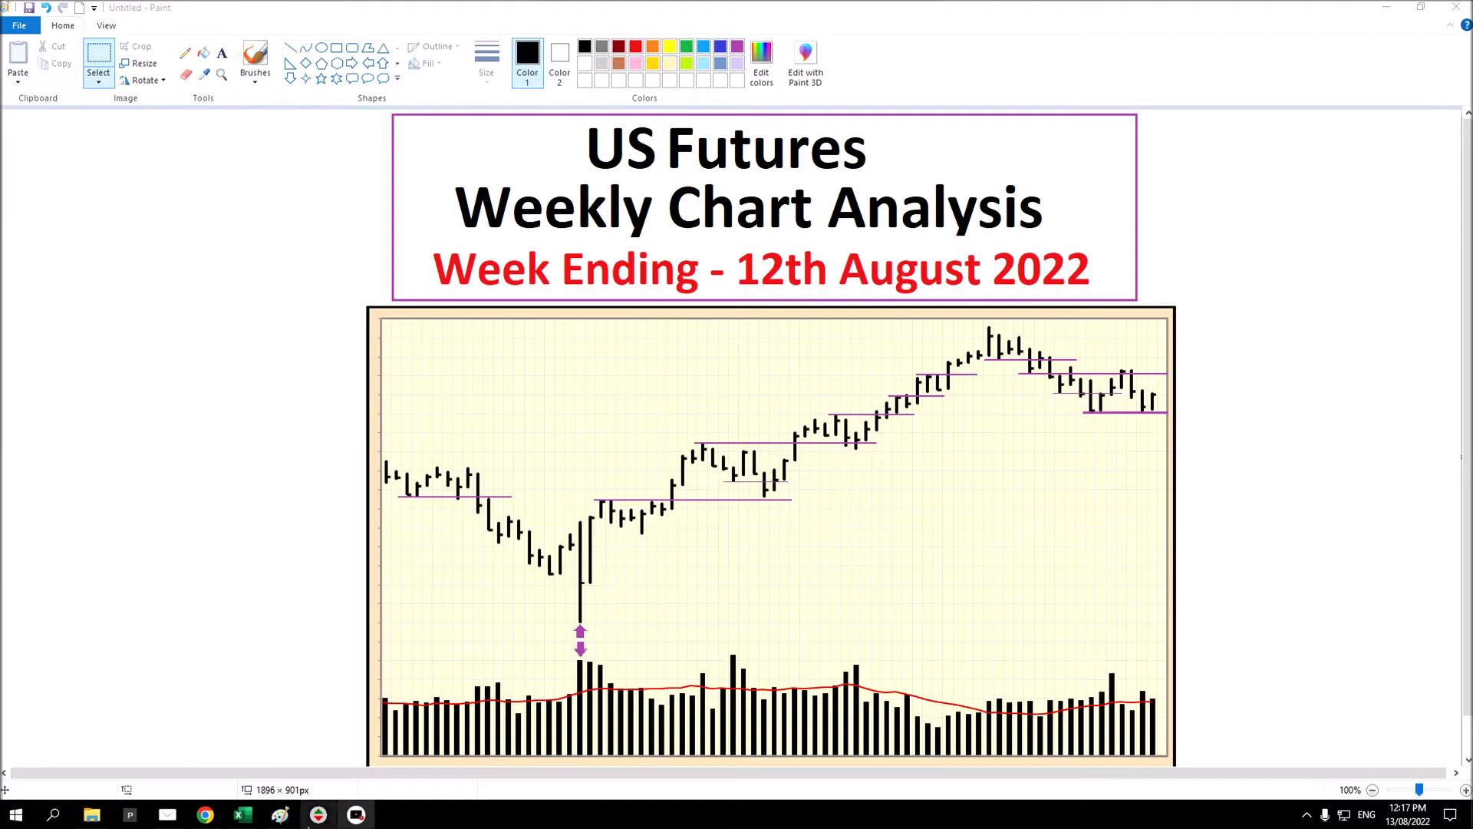
- Switch to TradeGuider and mark the US Dollar Index's July peak and pullback with arrows, plus a horizontal line at about 105
left_click(319, 815)
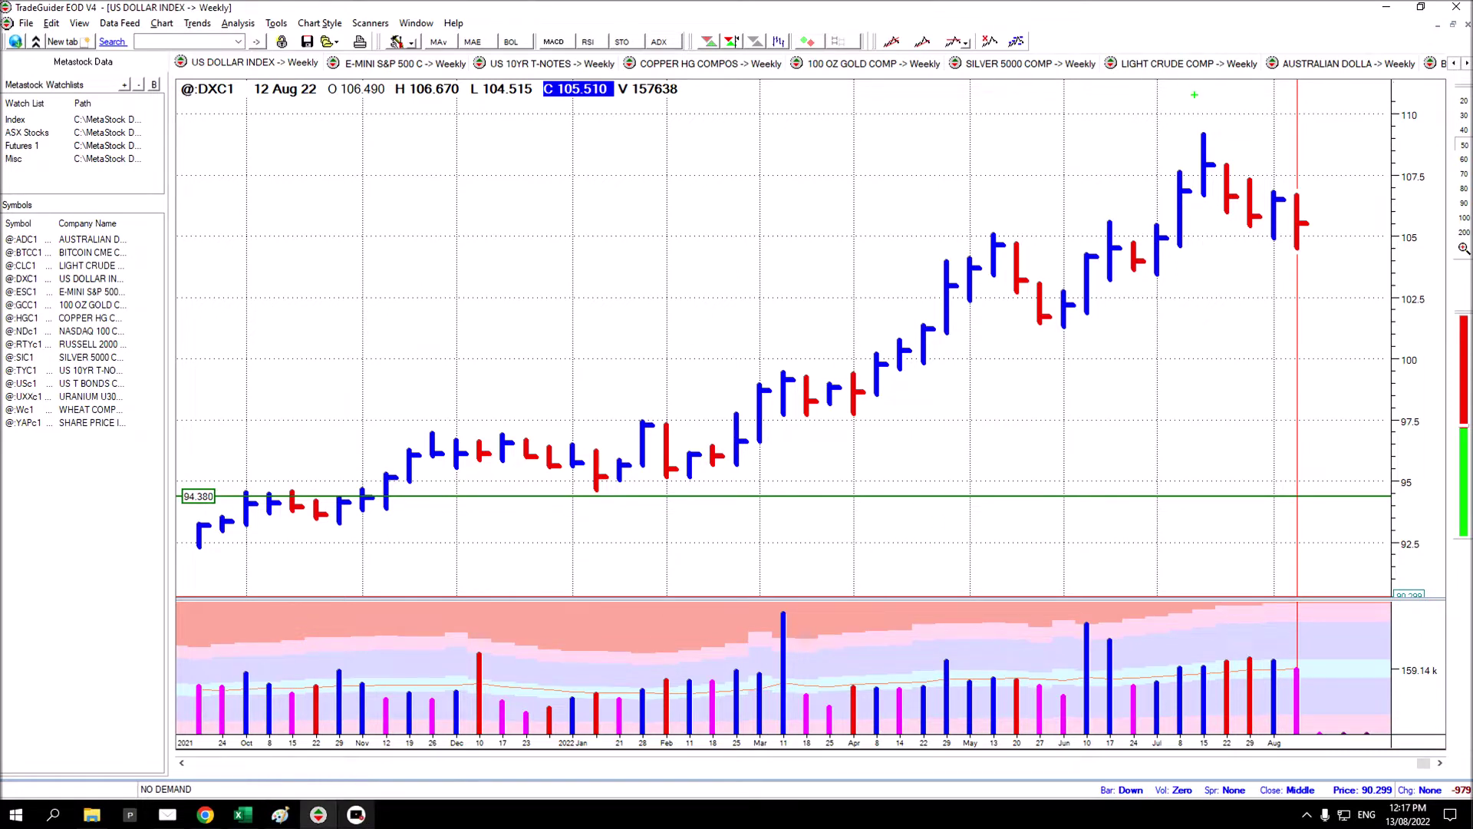
left_click_drag(1194, 127, 1161, 81)
left_click_drag(1249, 233, 1205, 205)
left_click_drag(997, 234, 1375, 244)
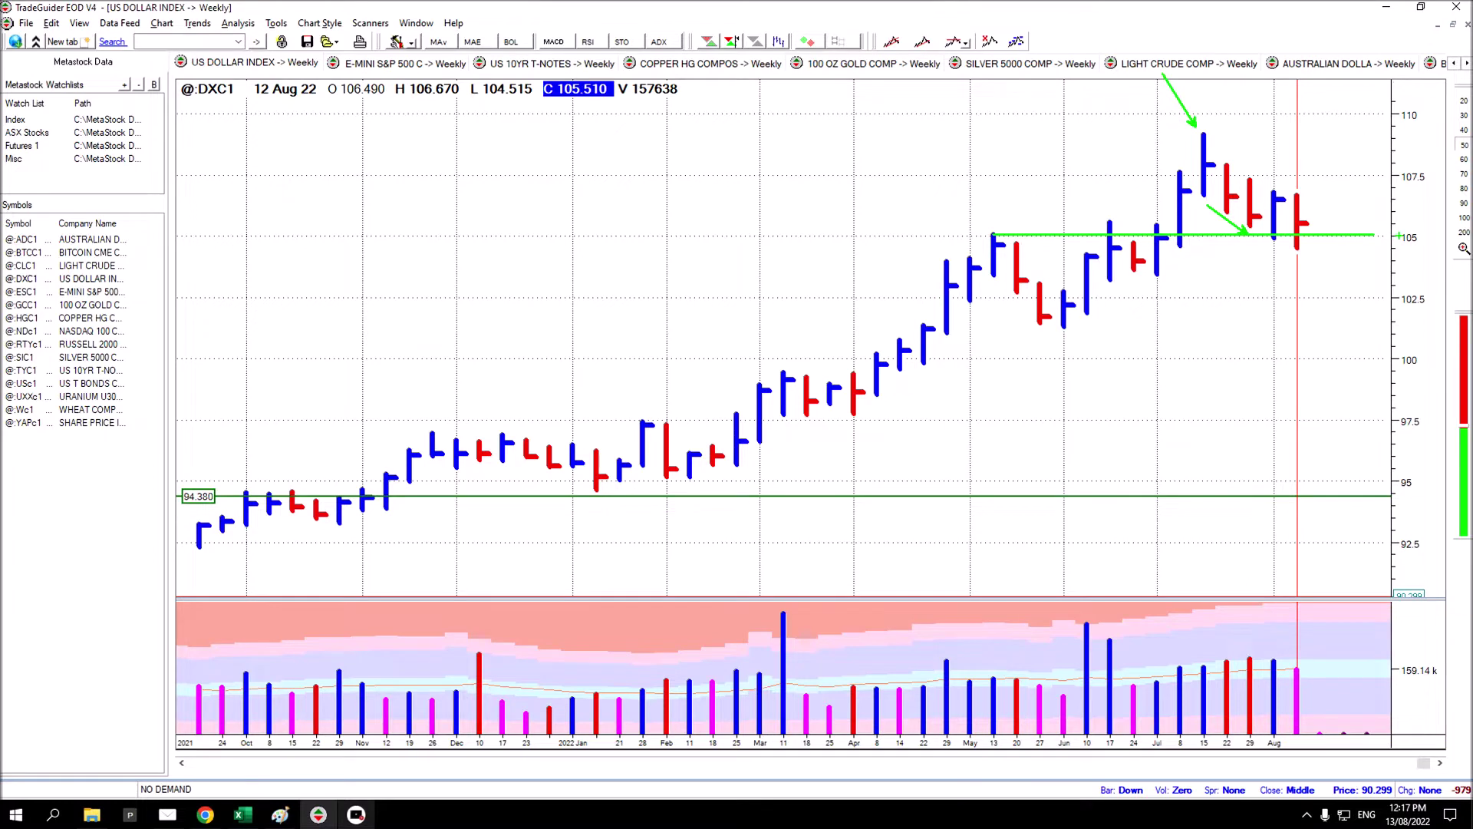
- Box 105 on the price axis, add arrows at the July breakout and peak, and underline the peak bar's close
left_click_drag(1403, 244, 1438, 244)
left_click_drag(1163, 189, 1166, 234)
left_click_drag(1193, 136, 1135, 96)
left_click_drag(1225, 164, 1175, 163)
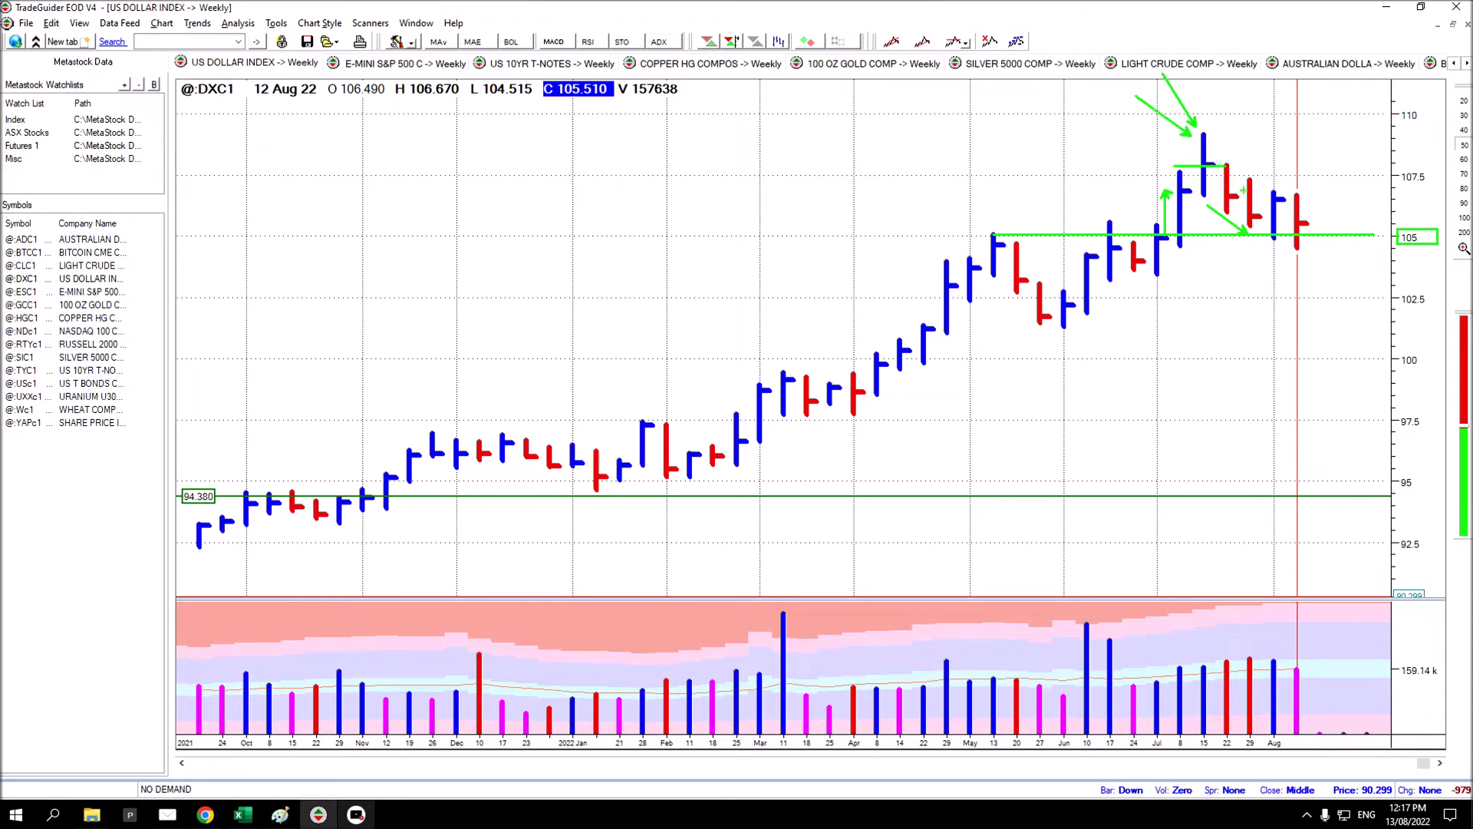
mouse_move(1248, 179)
left_mouse_down()
mouse_move(1213, 179)
mouse_move(1266, 190)
mouse_move(1207, 196)
mouse_move(1289, 228)
left_mouse_up()
left_click_drag(1274, 240, 1313, 241)
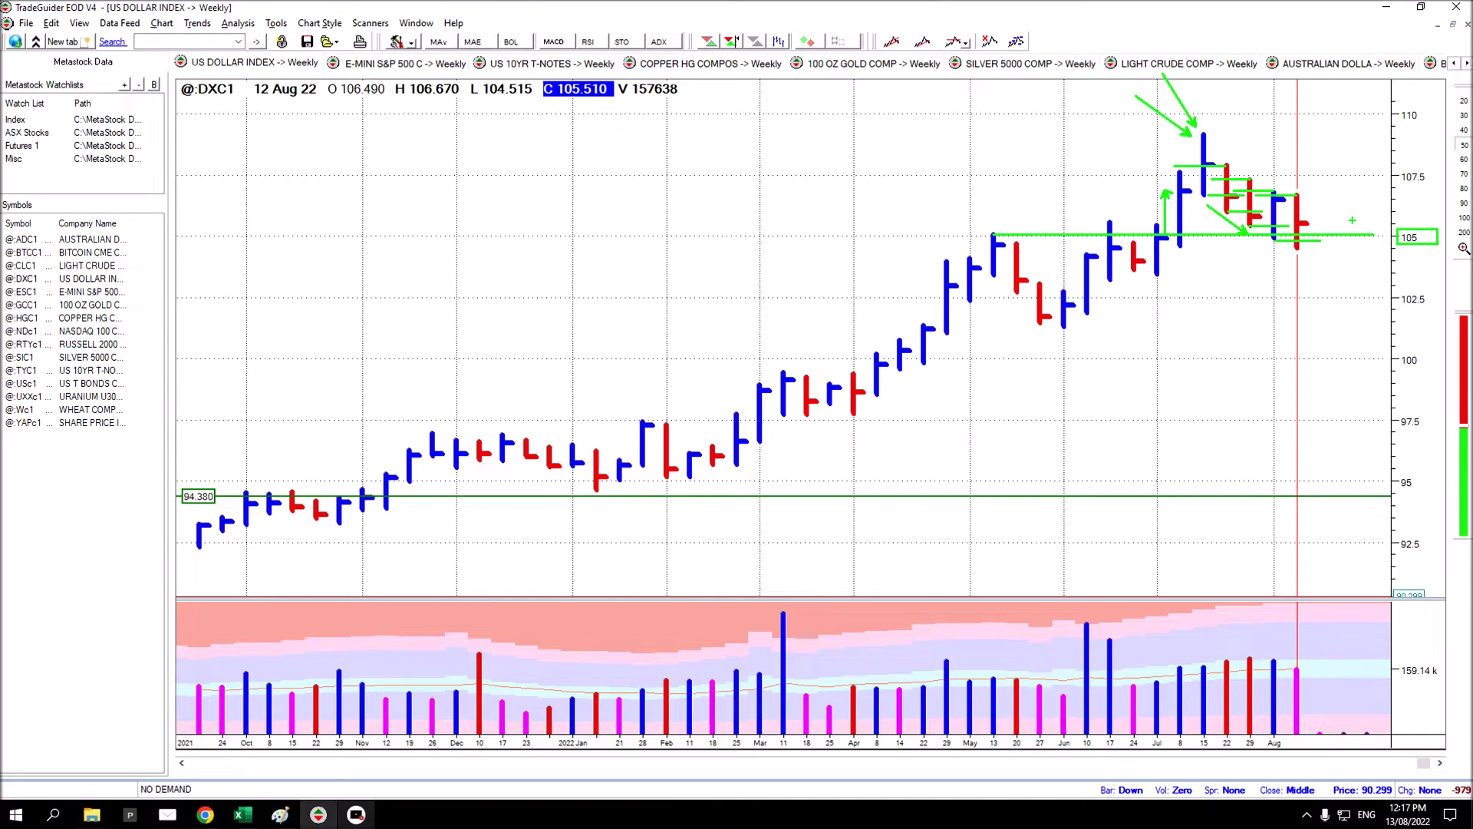
key("ctrl+z")
key("ctrl+z")
key("ctrl+z")
key("ctrl+z")
key("ctrl+z")
key("ctrl+z")
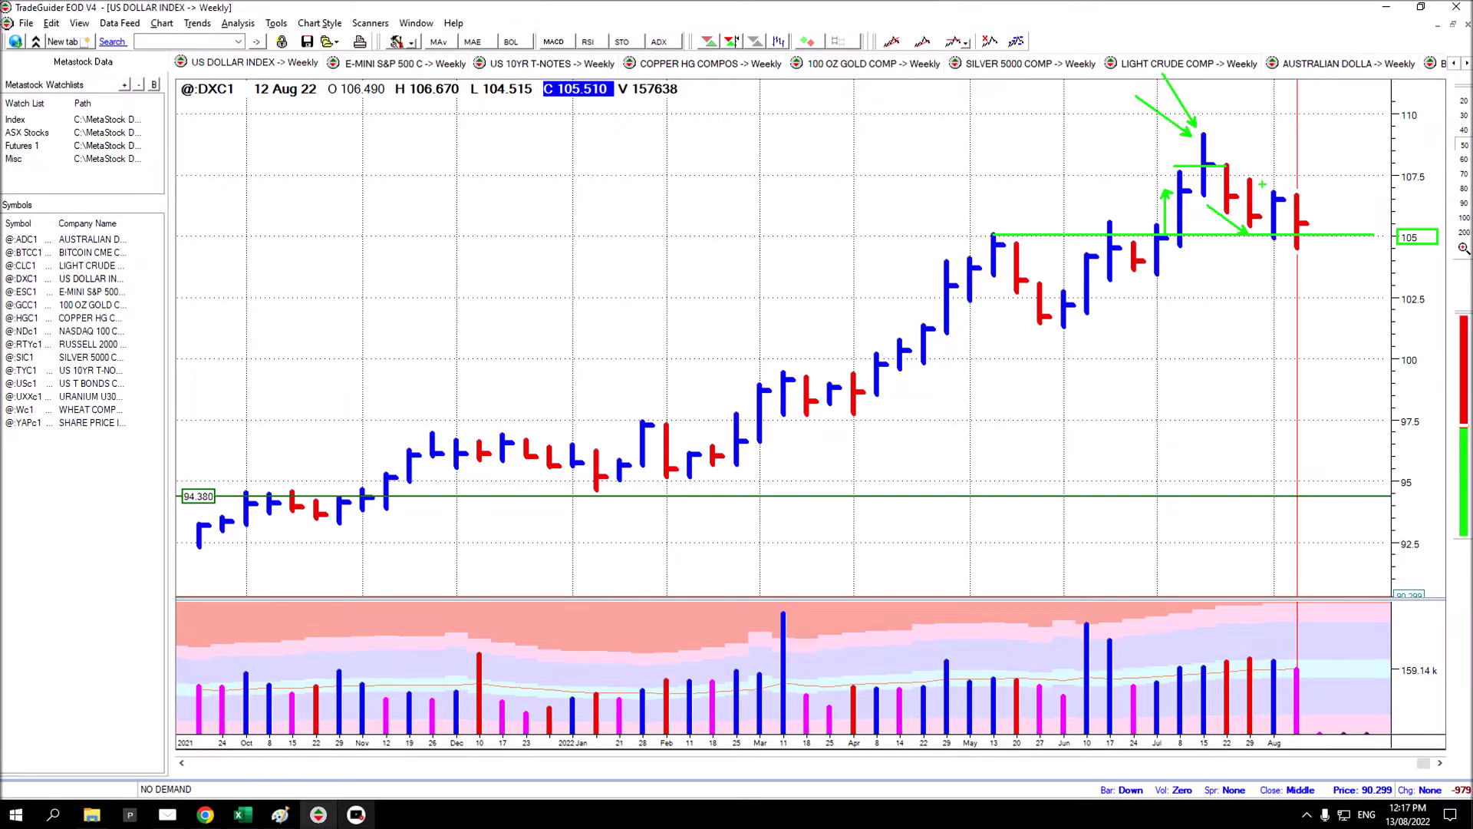
- Box the last two Dollar Index bars and circle the May–June consolidation, adding a sideways arrow beside each shape
left_click_drag(1263, 181, 1325, 251)
left_click_drag(1385, 244, 1326, 244)
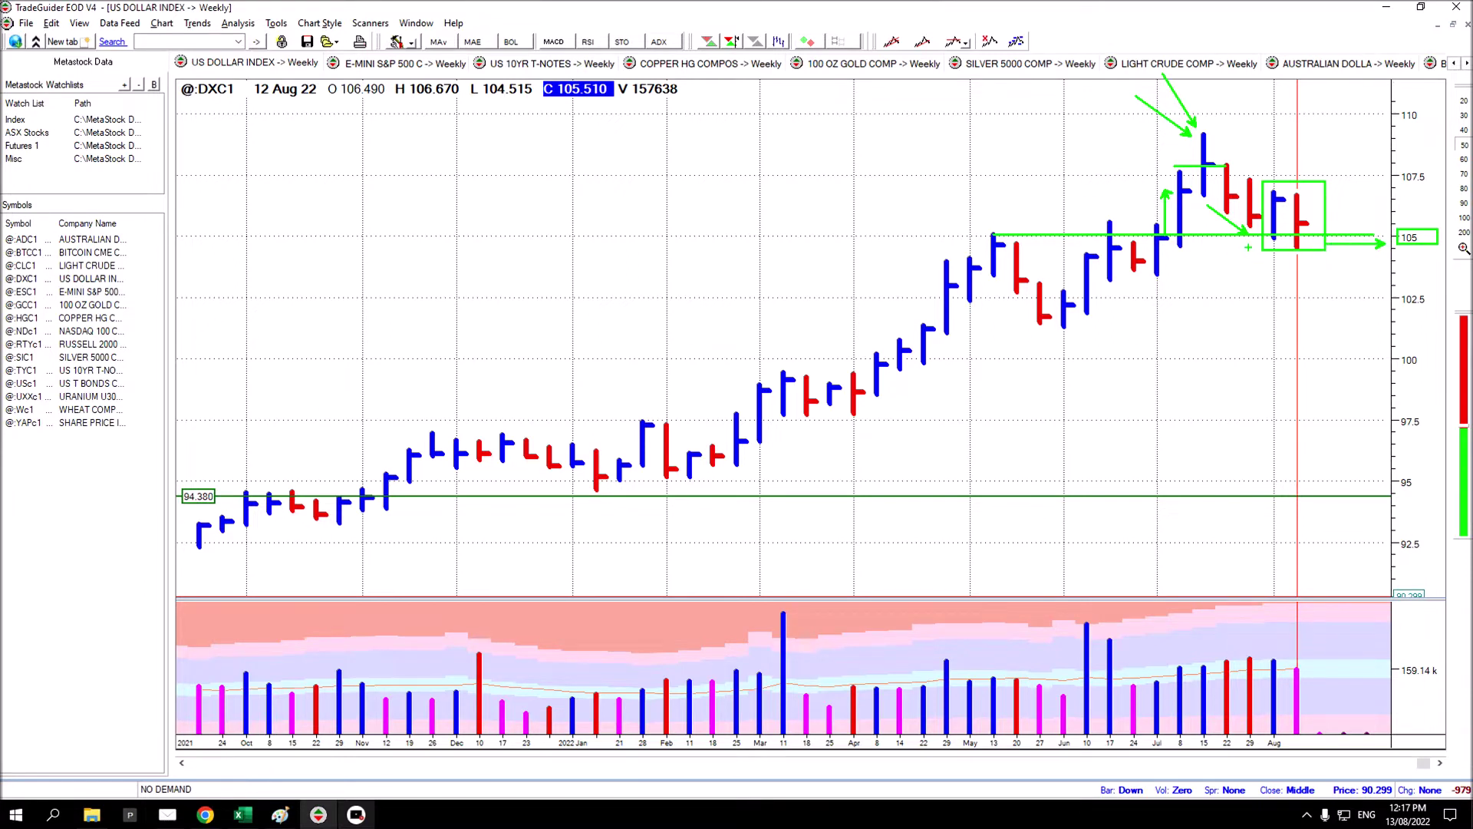
left_click_drag(980, 238, 1168, 316)
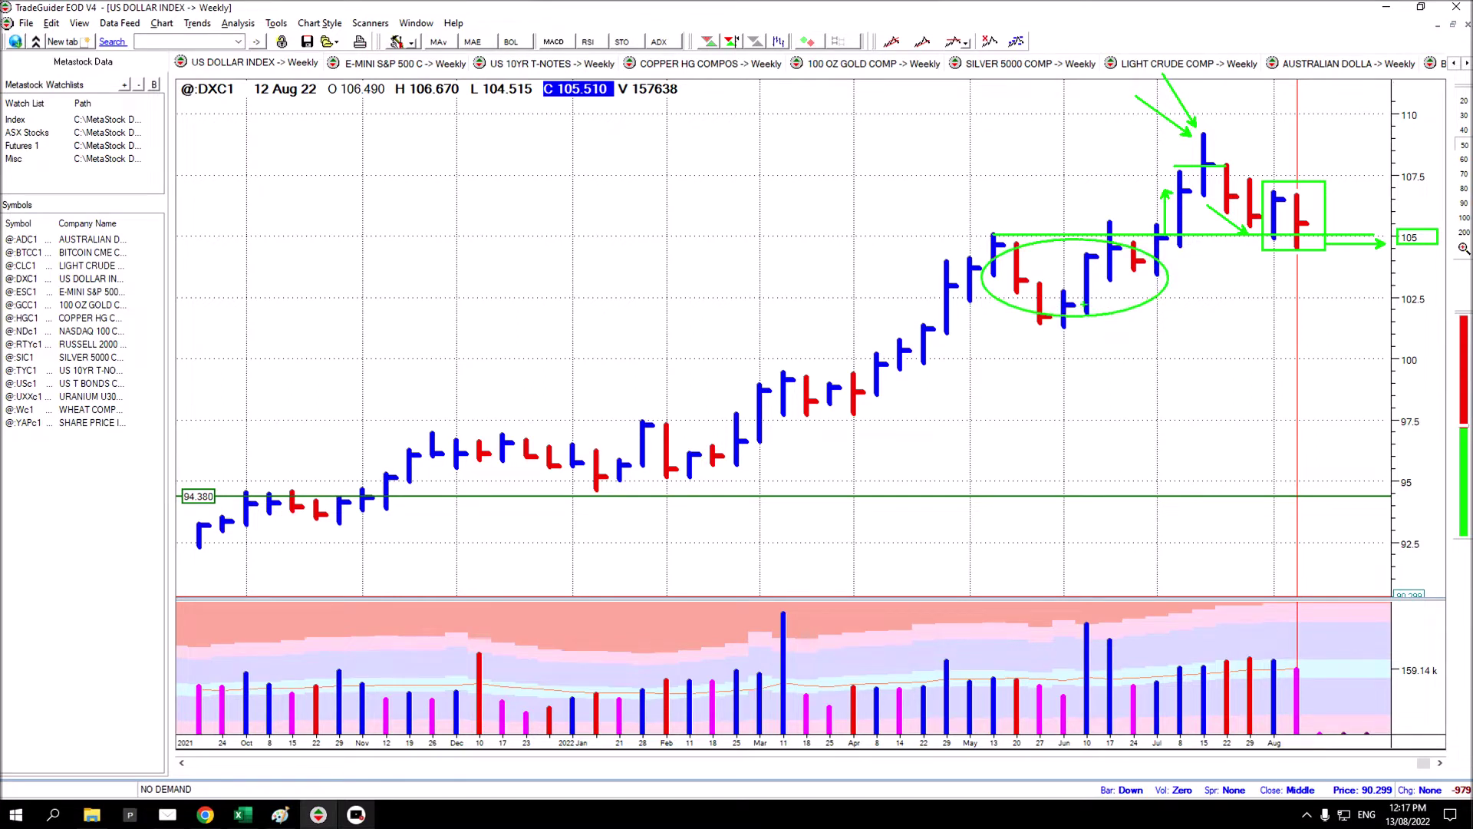
left_click_drag(1225, 281, 1172, 281)
- Draw a horizontal line at about 101.5 from the late-May low, with an arrow pointing to it and arrows near the latest bar
left_click_drag(1043, 322, 1406, 323)
left_click_drag(1023, 323, 956, 321)
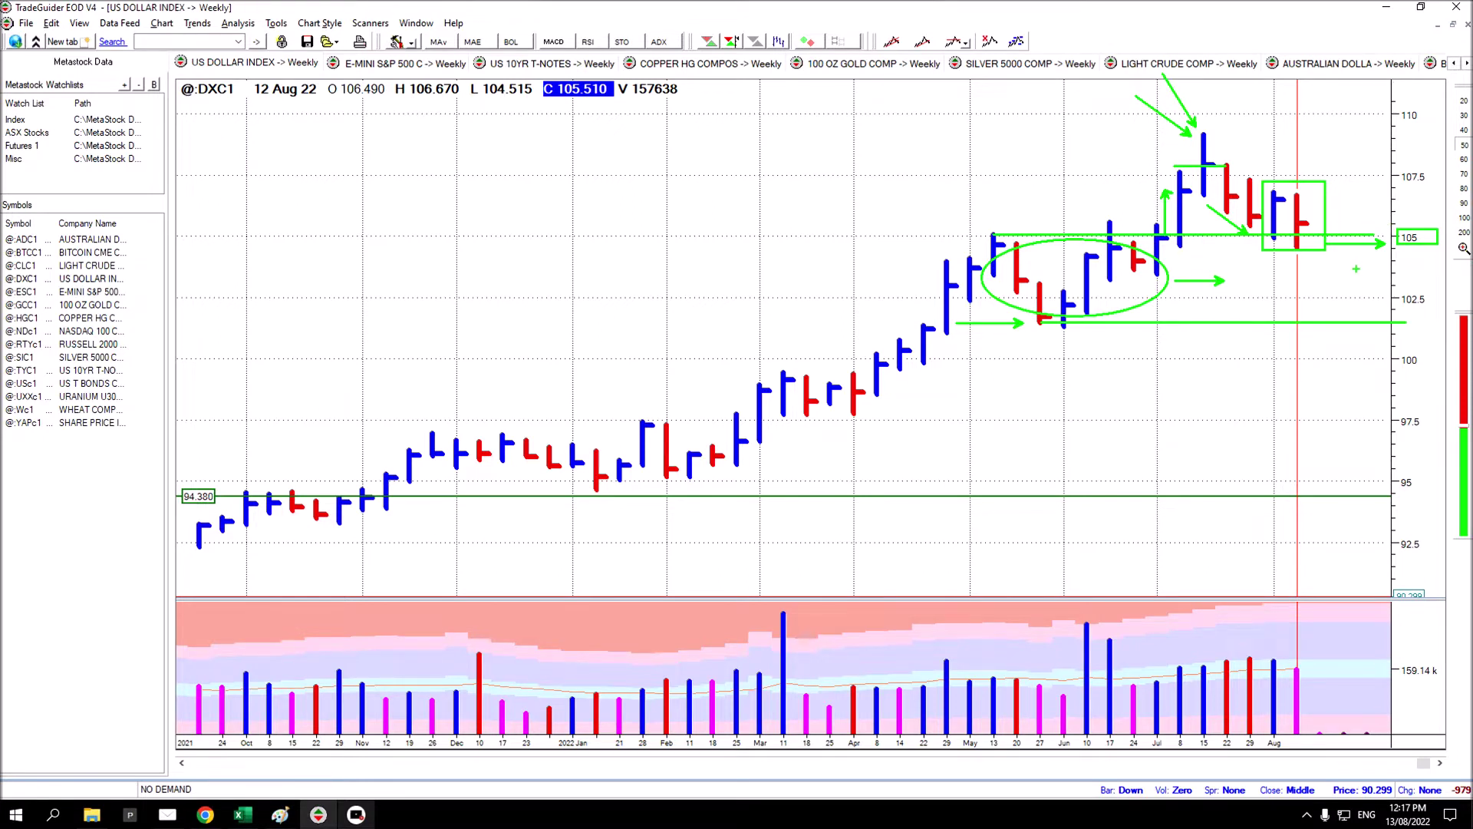
left_click_drag(1354, 269, 1318, 233)
mouse_move(1365, 274)
left_mouse_down()
mouse_move(1381, 299)
mouse_move(1393, 280)
mouse_move(1412, 299)
left_mouse_up()
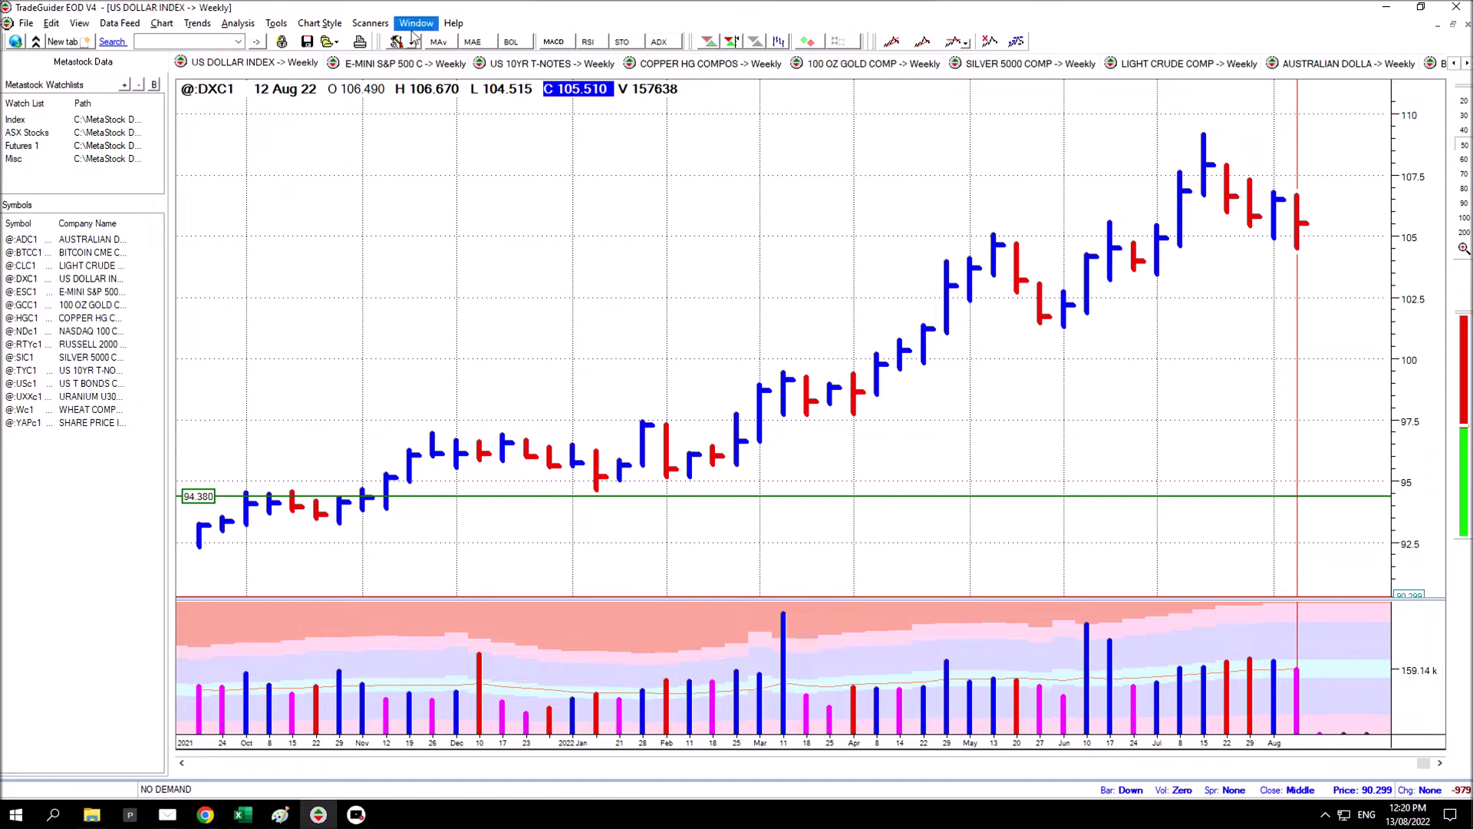
- Open the E-mini S&P 500 weekly chart and mark the level at about 3920, the rising lows and the rally with arrows
left_click(392, 70)
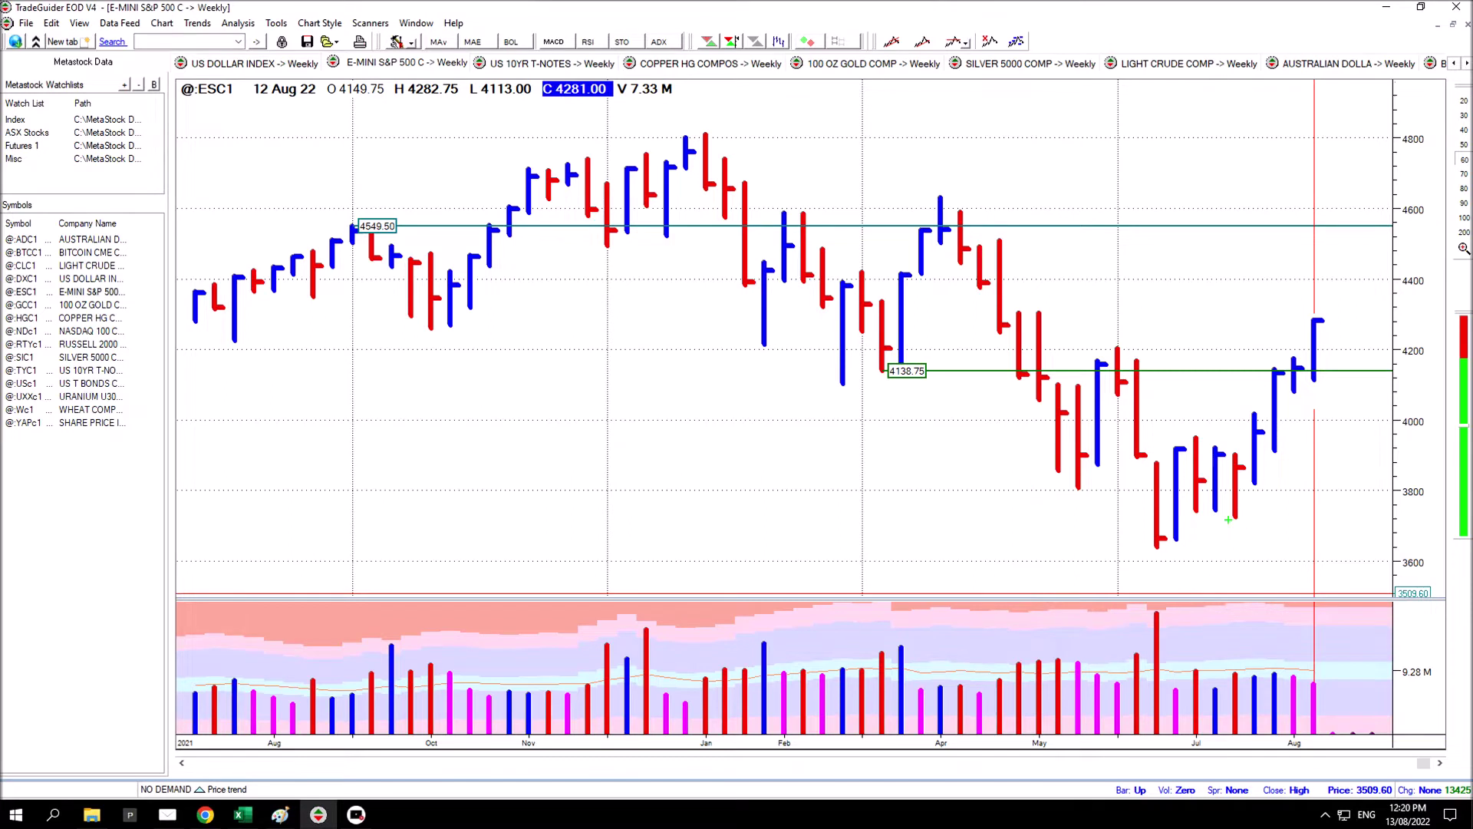
left_click_drag(1179, 449, 1345, 449)
left_click_drag(1241, 528, 1130, 560)
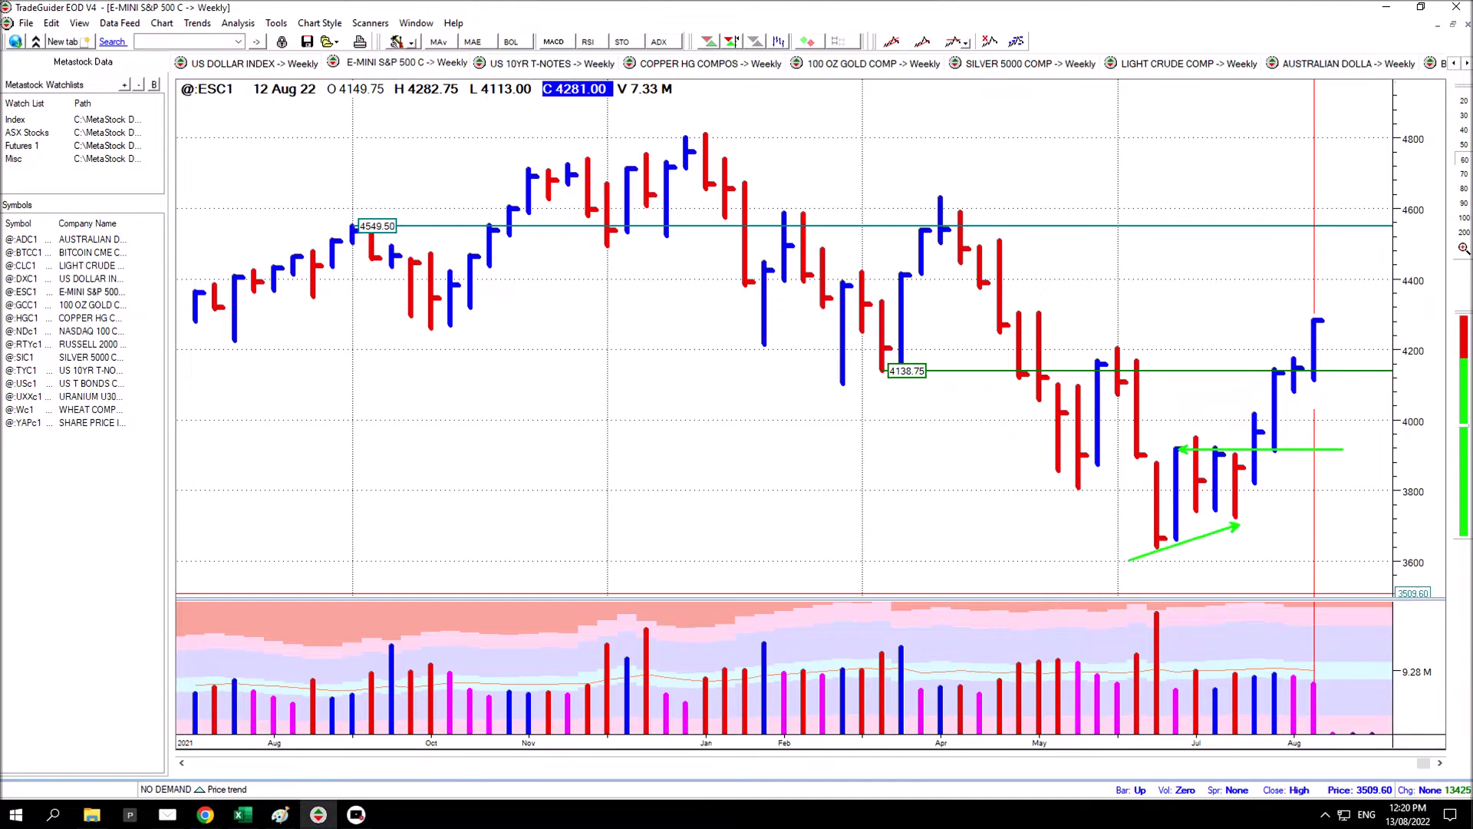
left_click_drag(1297, 422, 1263, 504)
left_click_drag(1165, 446, 1100, 447)
- Point arrows at both ends of the 4138.75 line and draw three horizontal arrows across the April decline
left_click_drag(1399, 371, 1464, 371)
left_click_drag(860, 370, 693, 370)
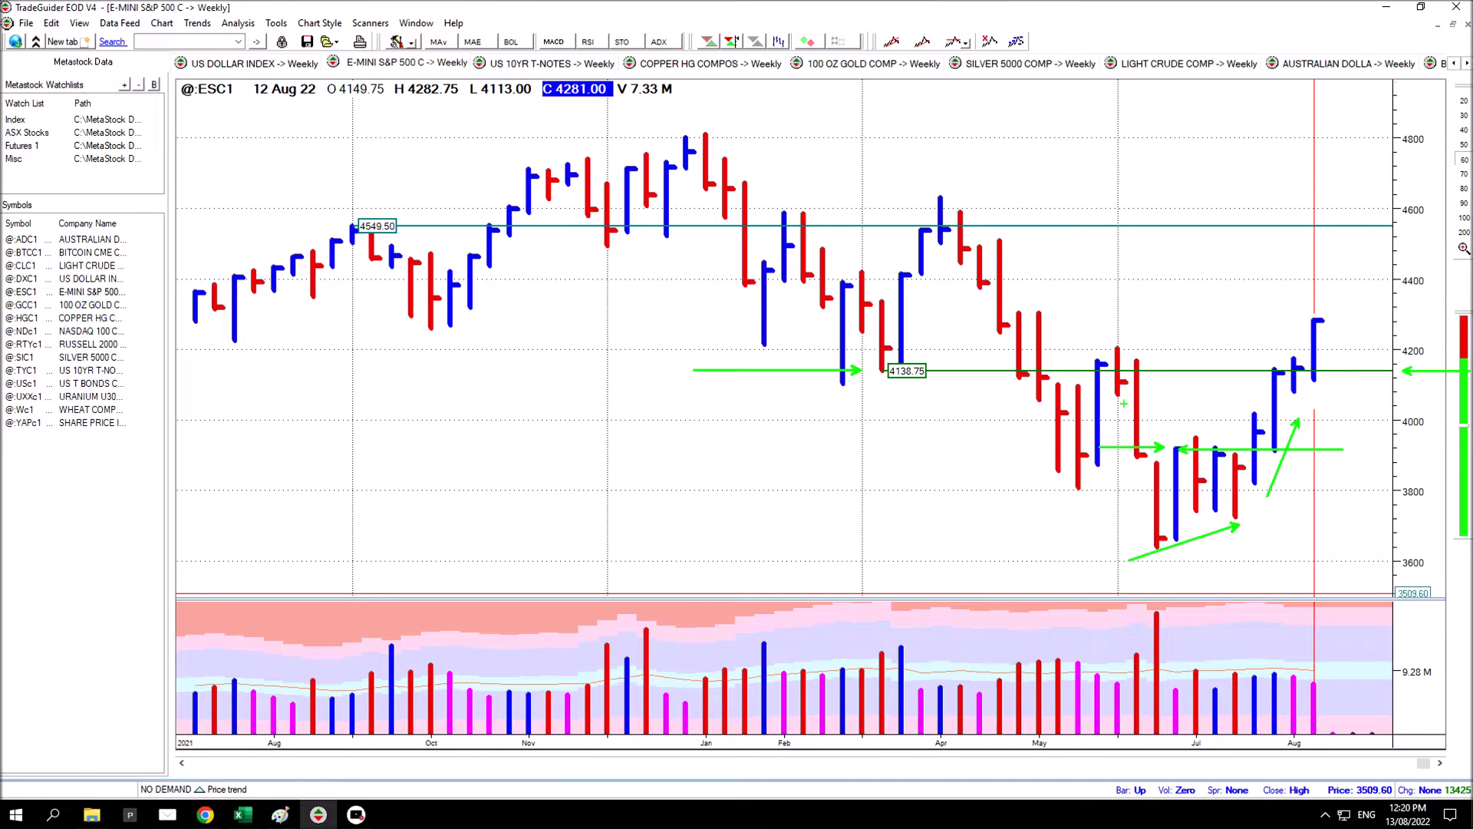
left_click_drag(1095, 320, 976, 319)
left_click_drag(1089, 294, 950, 295)
left_click_drag(1080, 269, 909, 270)
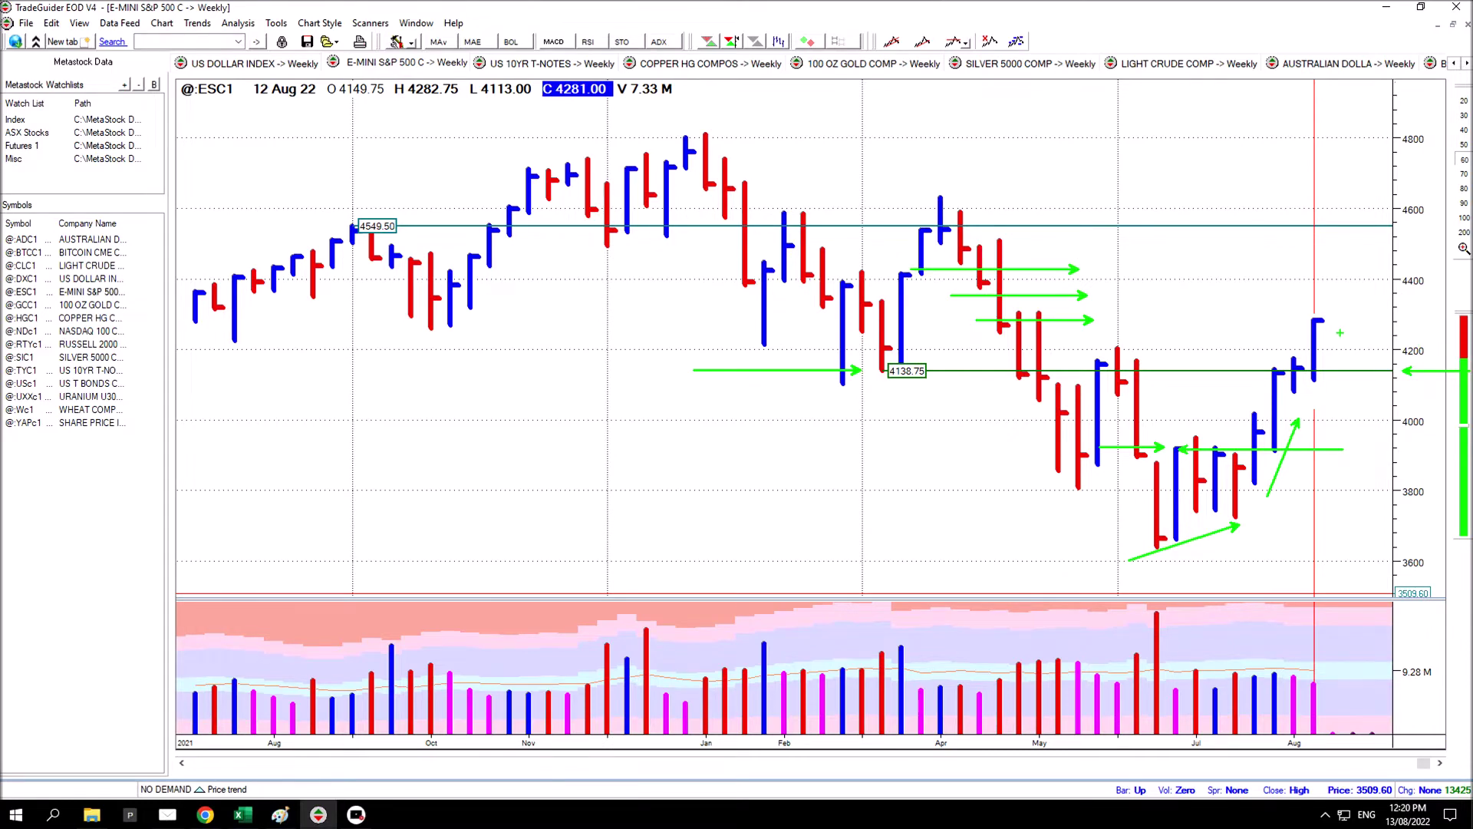
- Add arrows beside the latest S&P bar, at the previous bar's low and at the latest volume bar
left_click_drag(1339, 325, 1339, 399)
left_click_drag(1303, 400, 1327, 445)
left_click_drag(1322, 676, 1360, 629)
- Draw three diagonal arrows pointing up to the earlier lows around the 4138.75 support line
left_click_drag(779, 359, 681, 424)
left_click_drag(823, 366, 718, 444)
left_click_drag(877, 371, 765, 464)
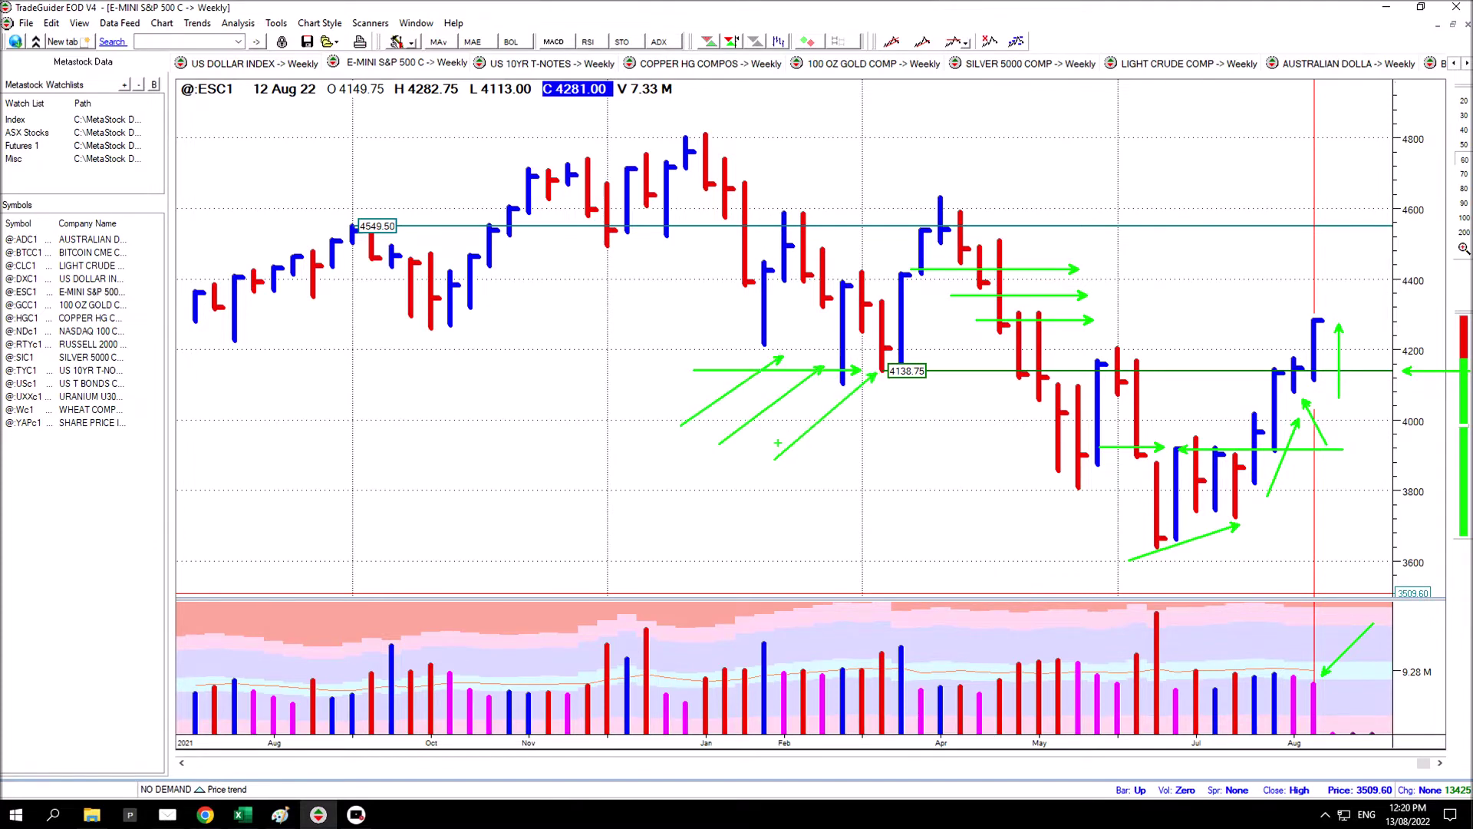
- Draw three horizontal arrows toward the May lows and add arrows near the early-June high and the latest bar's close
left_click_drag(1034, 445, 890, 443)
left_click_drag(1034, 472, 896, 472)
left_click_drag(1060, 507, 886, 507)
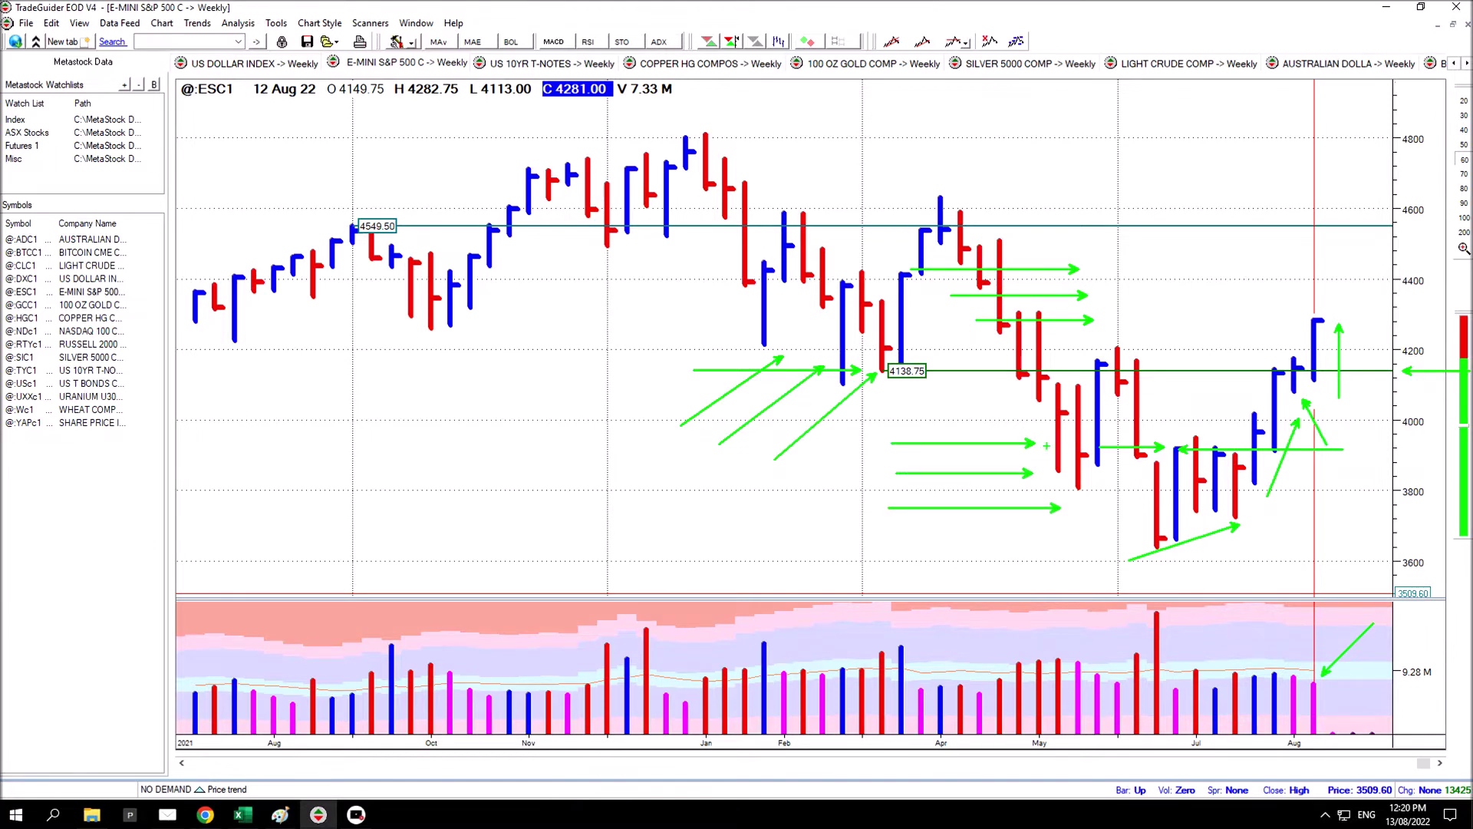
mouse_move(1110, 308)
left_mouse_down()
mouse_move(1028, 308)
mouse_move(1022, 281)
left_mouse_up()
left_click_drag(1346, 292, 1326, 323)
- Open the US 10YR T-Notes weekly chart and mark horizontal levels at about 121.5, 120.5 and 117.5
left_click(546, 63)
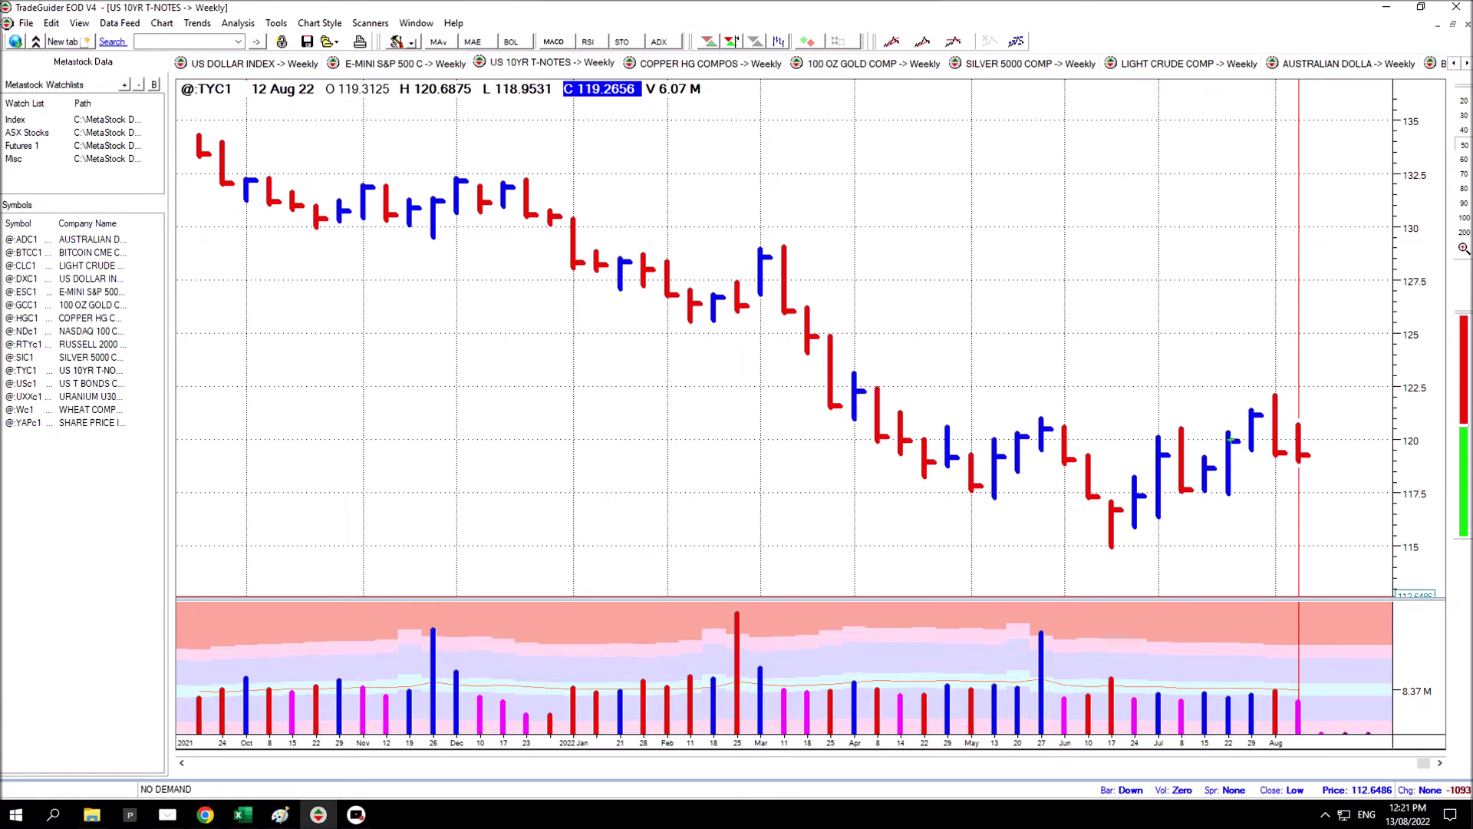
left_click_drag(829, 407, 1357, 407)
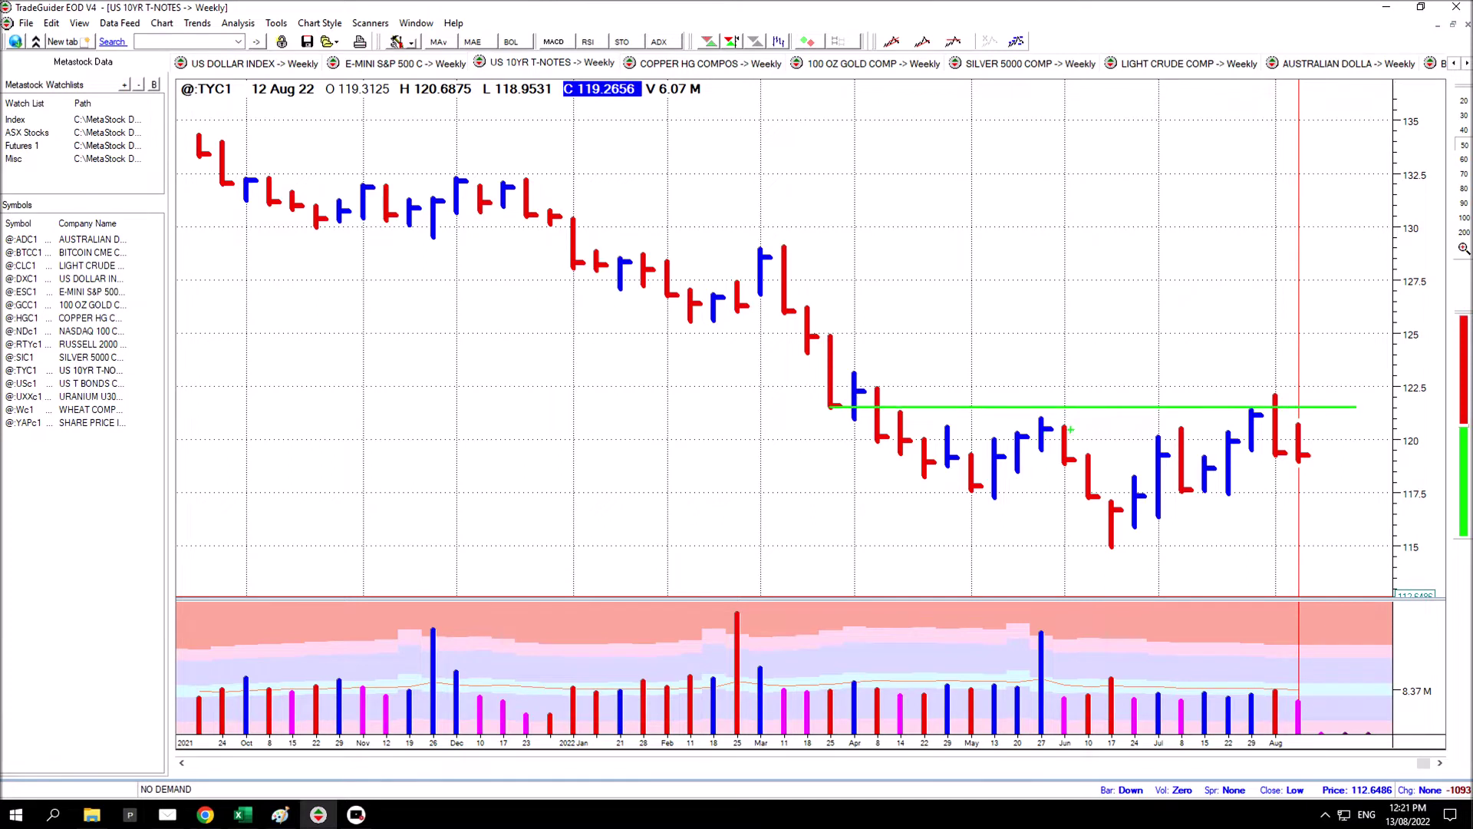
left_click_drag(1064, 428, 1343, 429)
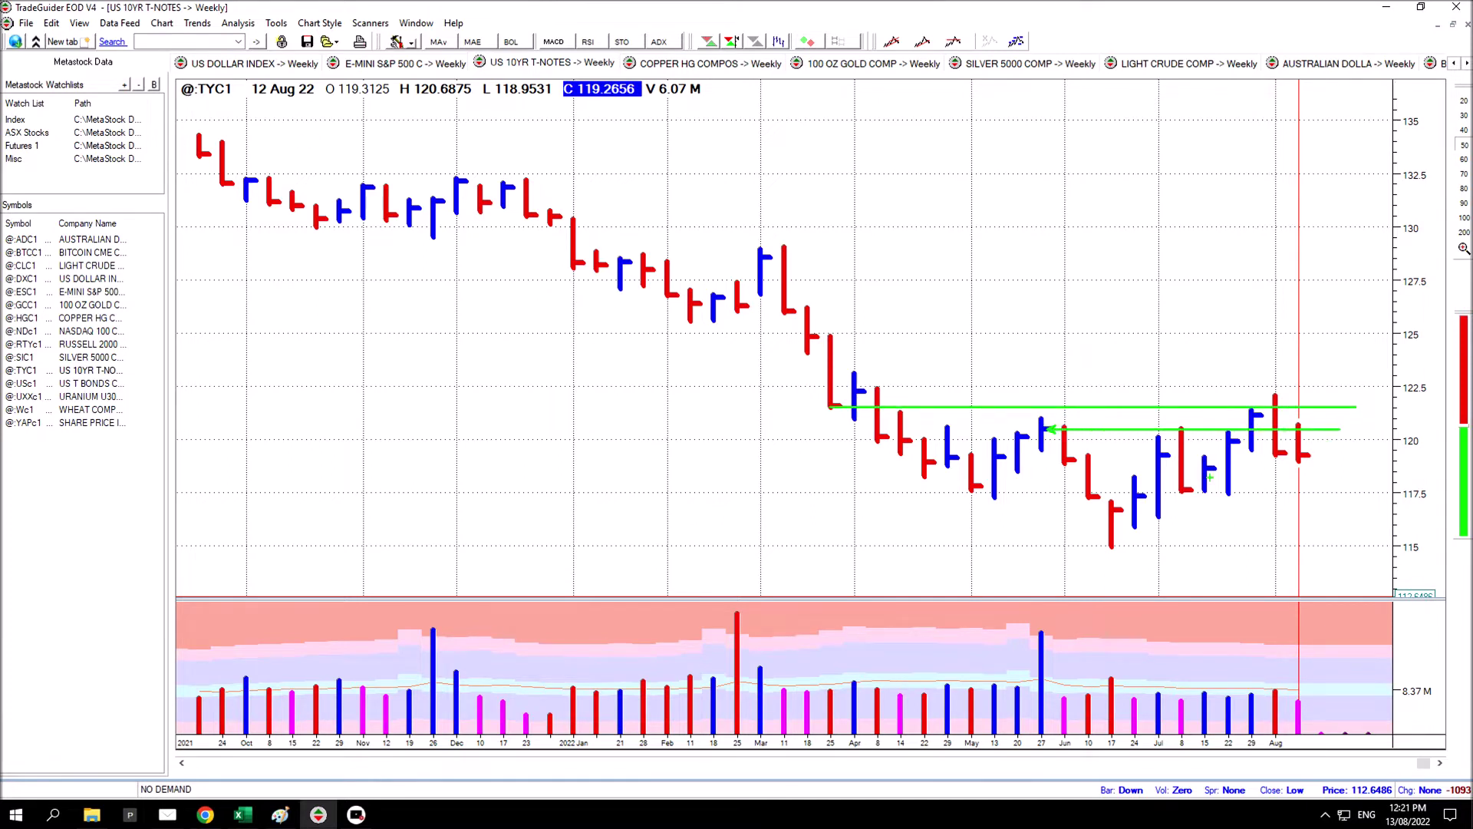
left_click_drag(1188, 491, 1374, 491)
- Add arrows around the last two T-Notes bars and at the latest volume bar, and box 120 on the price axis
left_click_drag(1289, 434, 1267, 462)
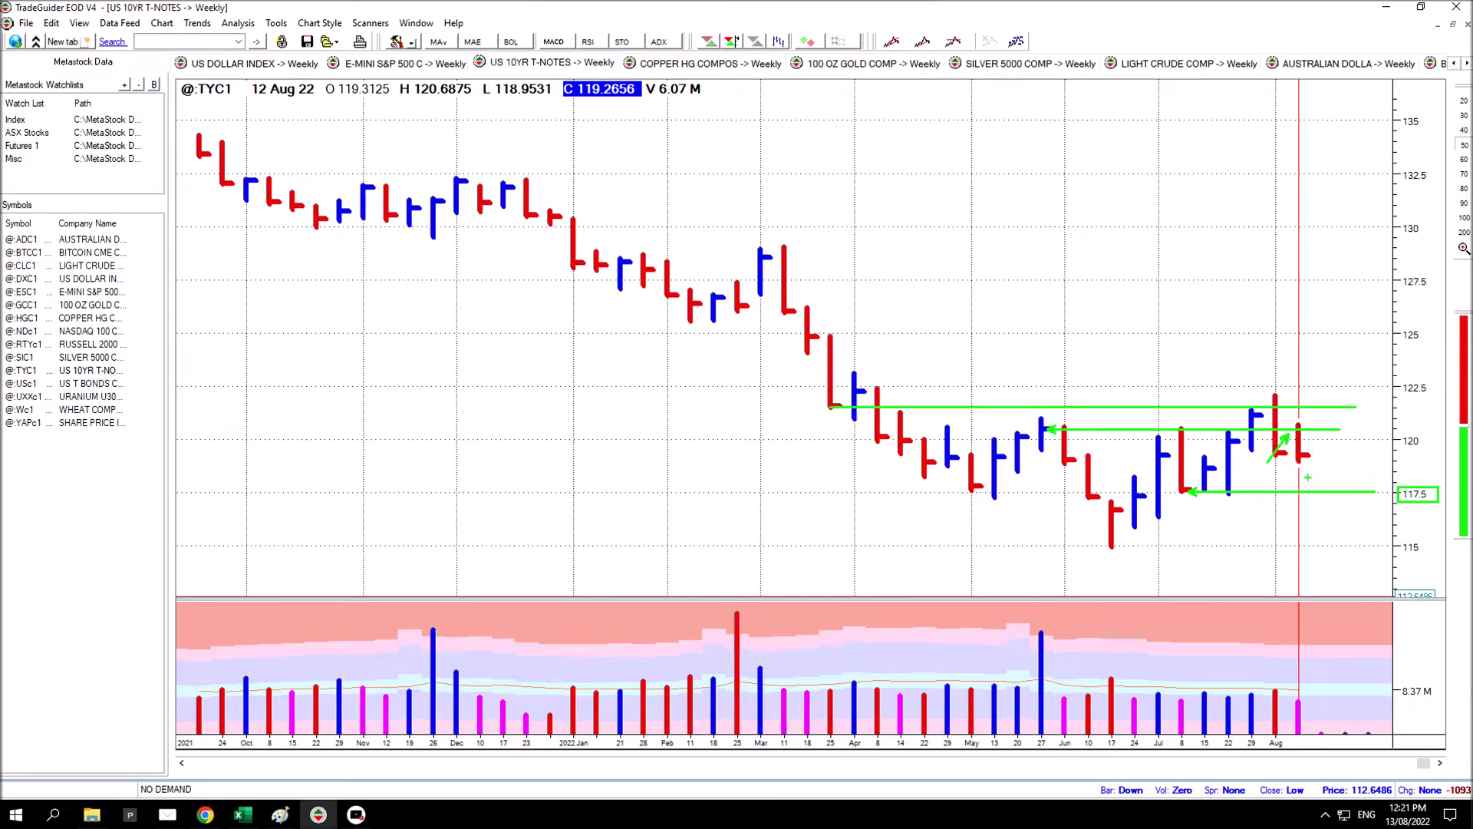
mouse_move(1322, 459)
left_mouse_down()
mouse_move(1314, 428)
mouse_move(1322, 458)
left_mouse_up()
left_click_drag(1306, 698, 1344, 654)
left_click_drag(1298, 477, 1261, 462)
mouse_move(1374, 443)
left_mouse_down()
mouse_move(1321, 442)
mouse_move(1435, 454)
left_mouse_up()
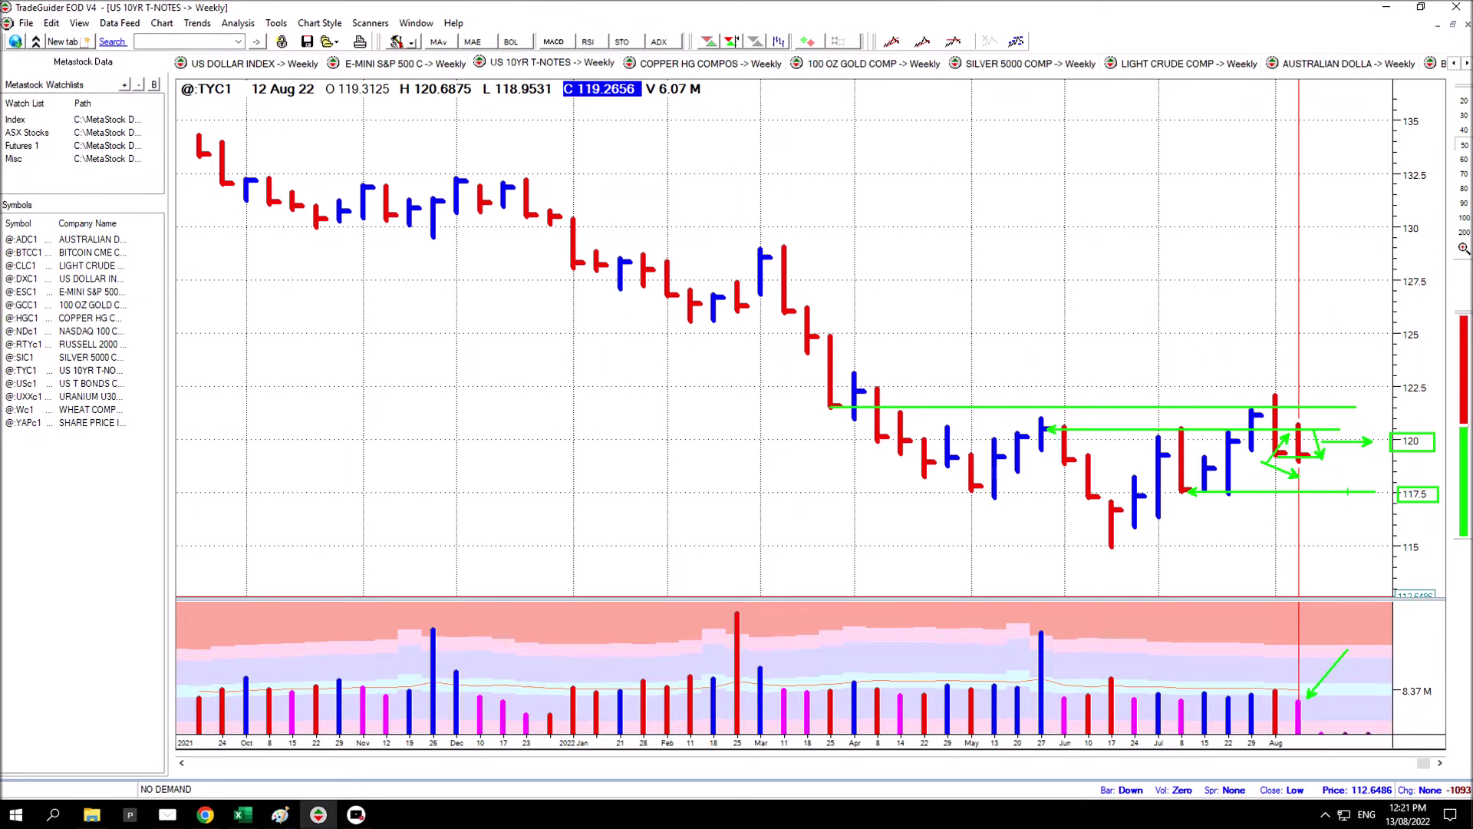
left_click_drag(1323, 453, 1373, 452)
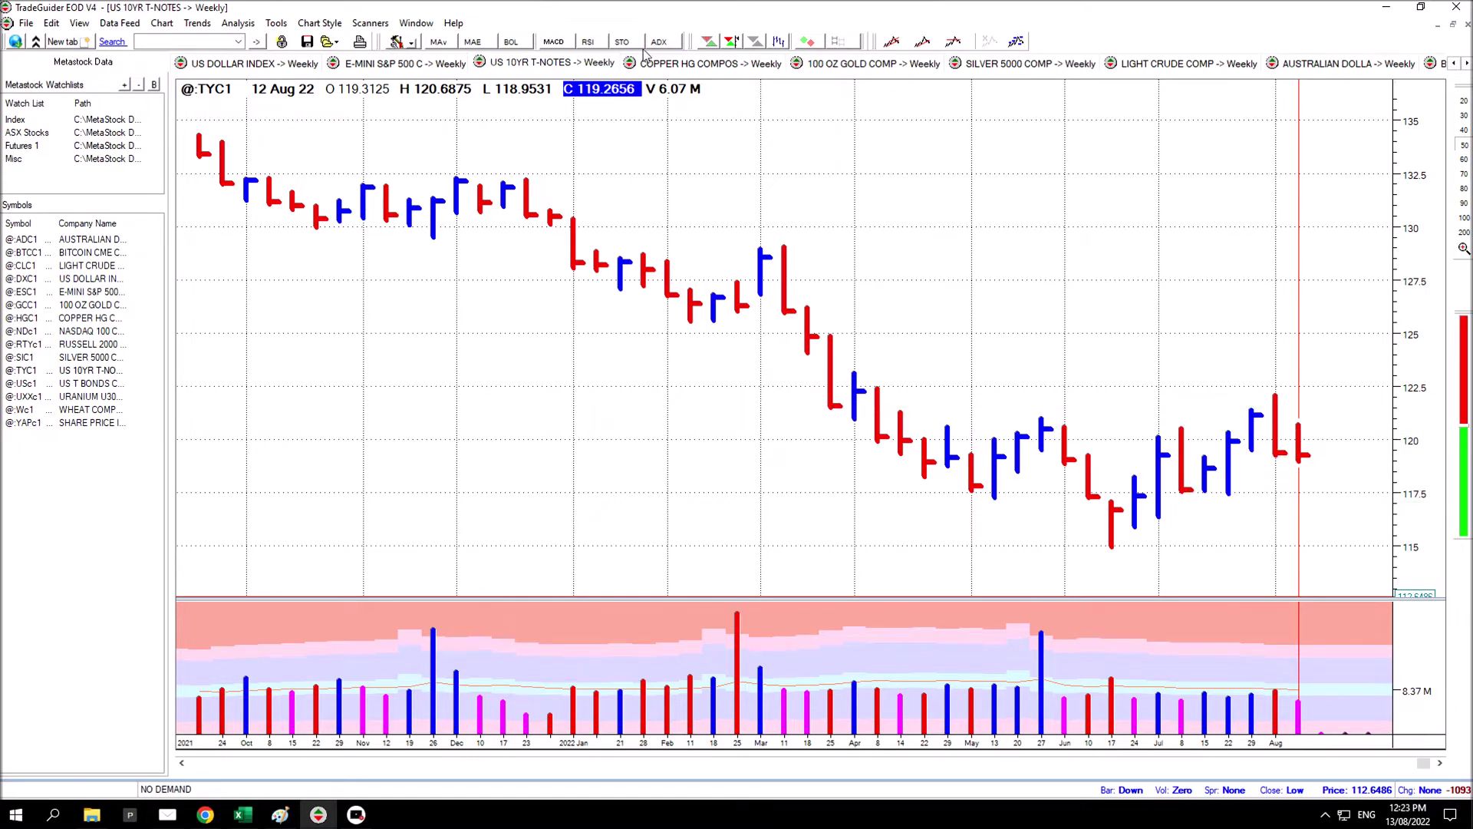
- Open the Copper weekly chart, mark the level at about 4.2 with a line and arrow, and draw an arrow along the June decline
left_click(698, 63)
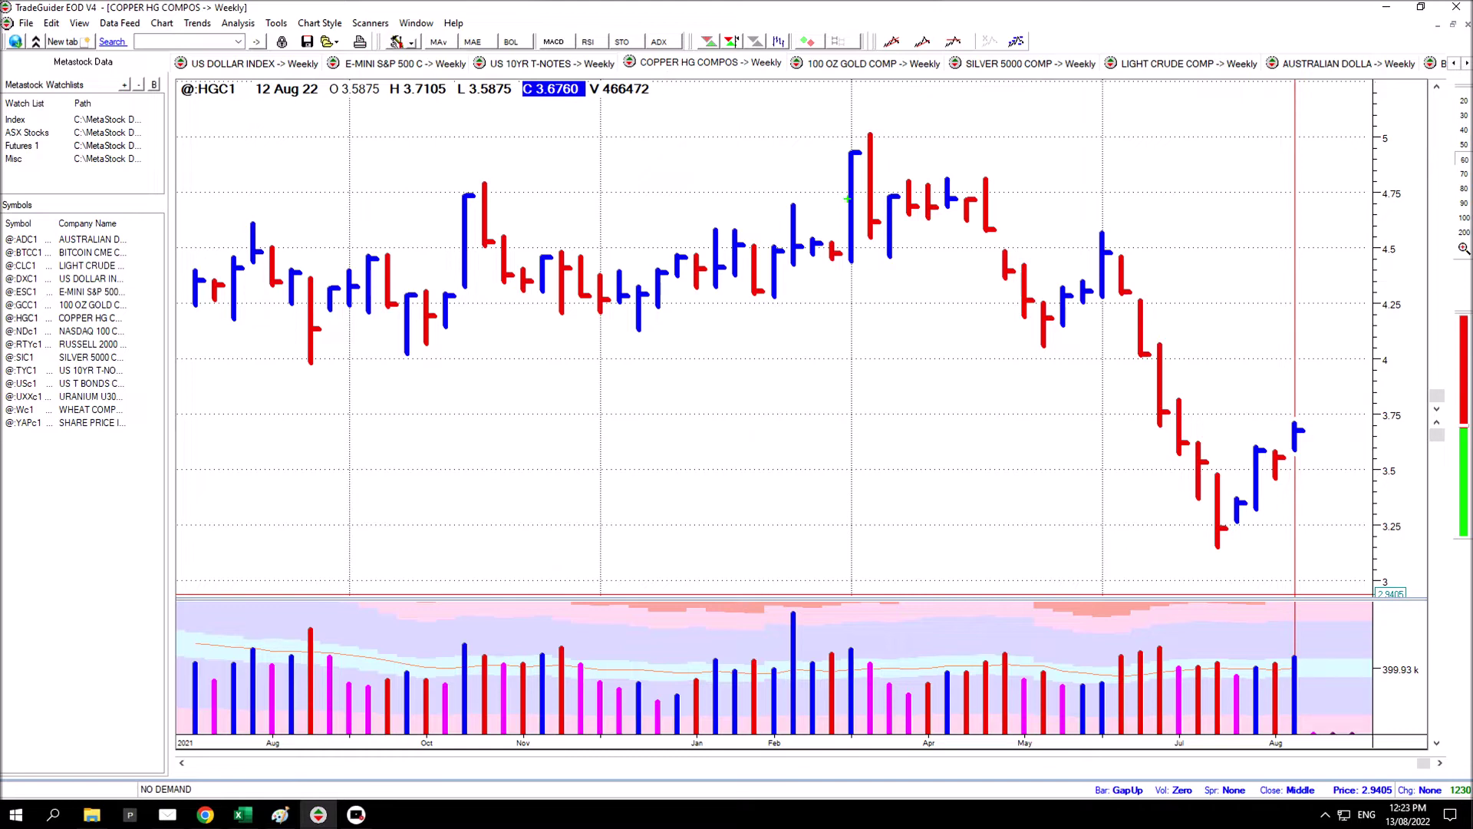
left_click_drag(1024, 317, 1294, 319)
left_click_drag(1326, 315, 1414, 316)
left_click_drag(1158, 485, 1102, 374)
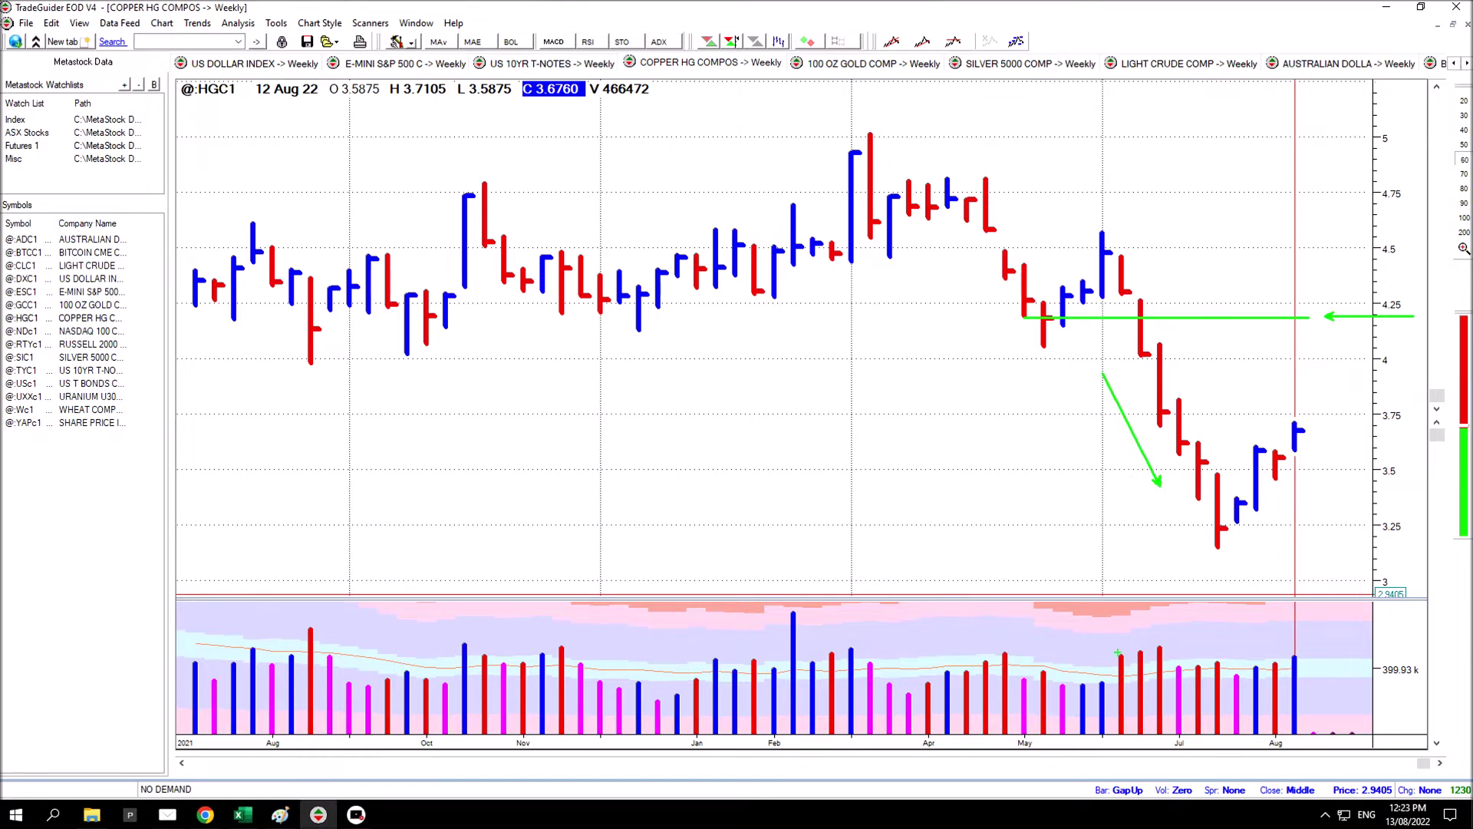
- Mark Copper's rising June volume, July lows and rebound bars with arrows, and draw a horizontal line at about 3.55
left_click_drag(1164, 639, 1107, 654)
left_click_drag(1214, 563, 1210, 617)
left_click_drag(1238, 531, 1230, 574)
left_click_drag(1251, 444, 1231, 374)
mouse_move(1207, 461)
left_mouse_down()
mouse_move(1336, 461)
mouse_move(1285, 497)
mouse_move(1297, 530)
left_mouse_up()
left_click_drag(1317, 447, 1297, 492)
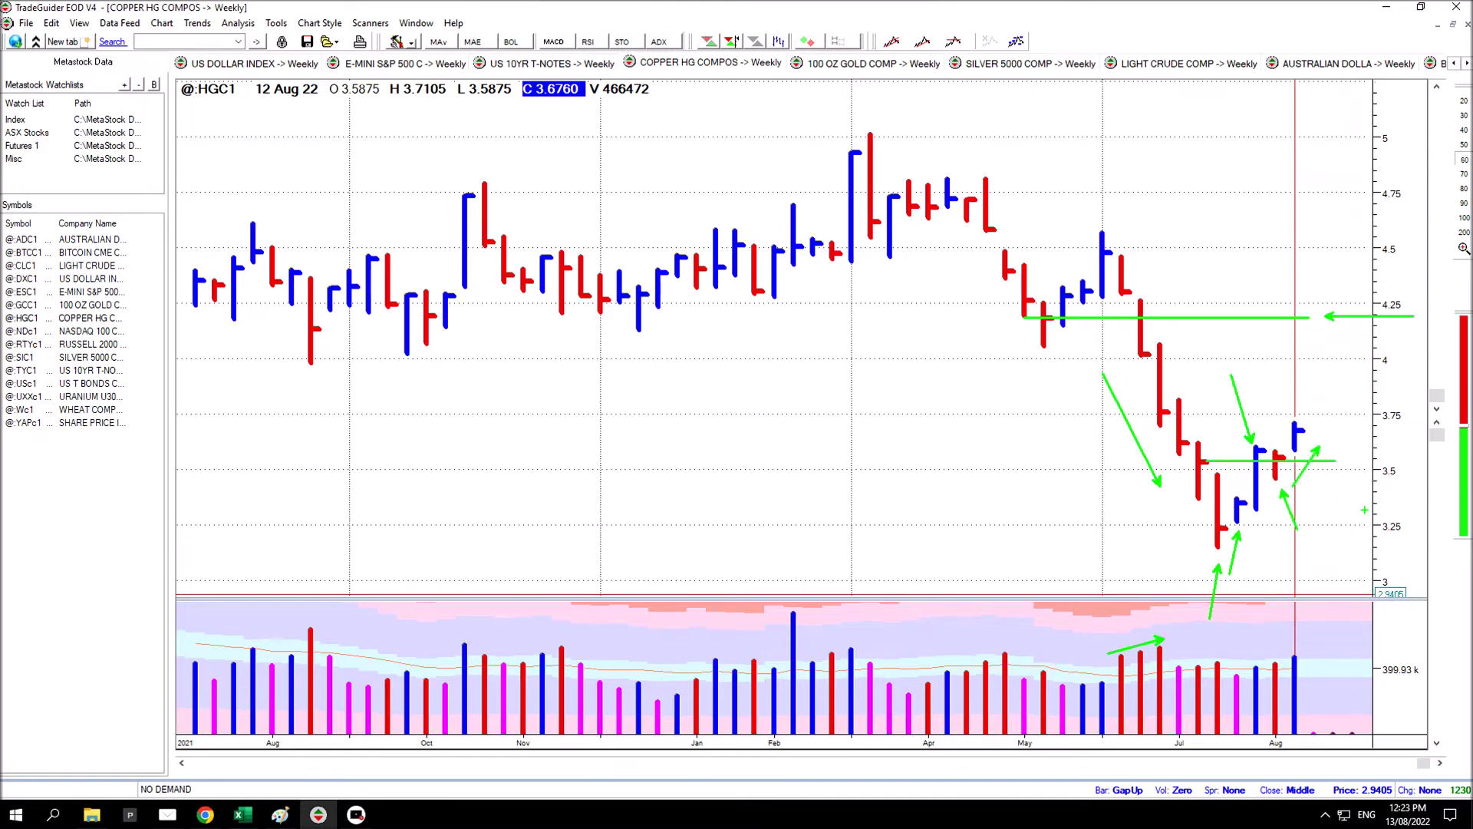
- Point two arrows each at Copper's latest price bar and latest volume bar
left_click_drag(1303, 647, 1360, 609)
left_click_drag(1314, 420, 1373, 372)
left_click_drag(1311, 662, 1357, 635)
left_click_drag(1315, 426, 1372, 400)
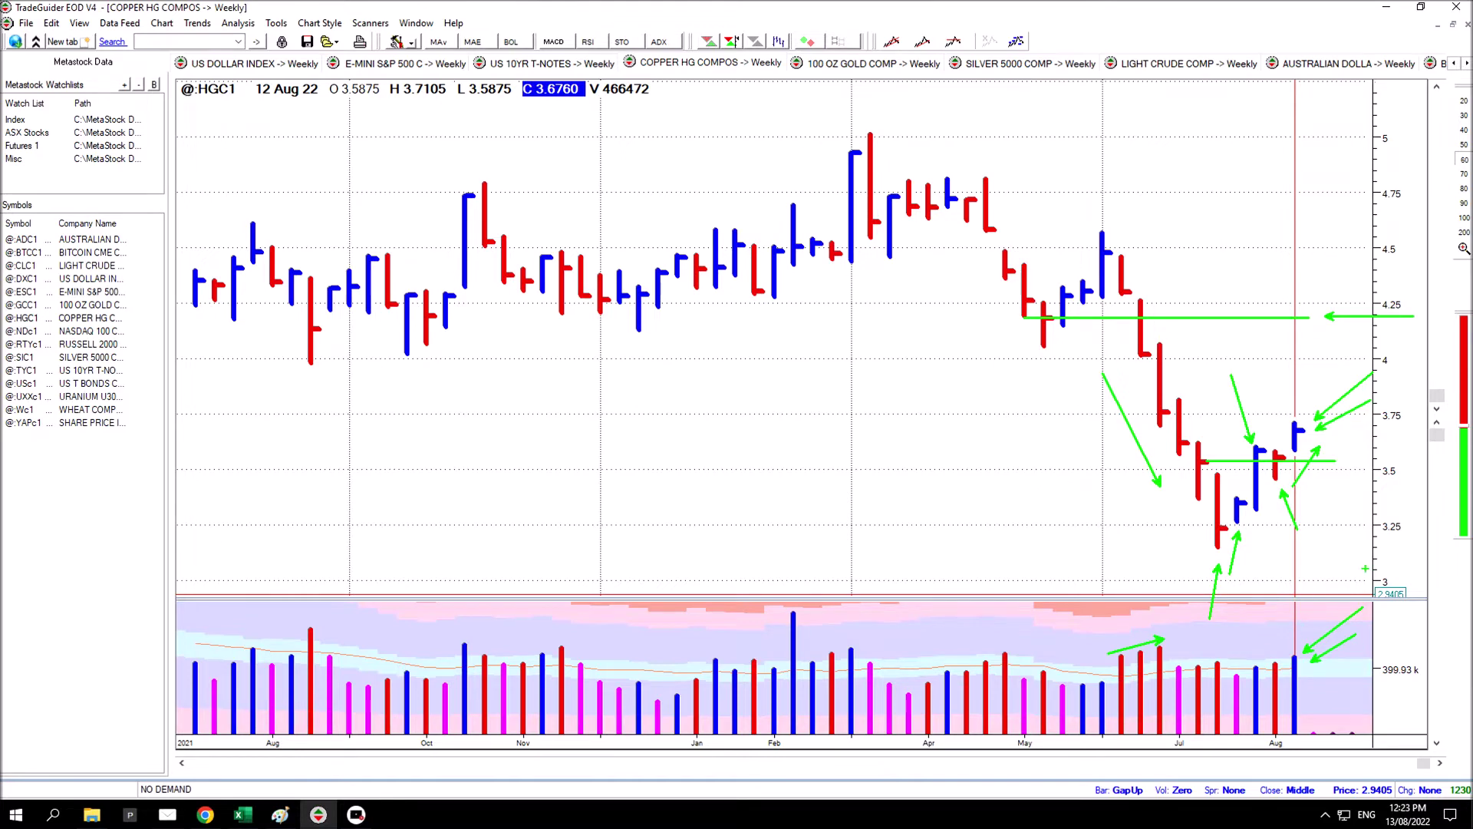
- Sketch a red hypothetical next bar after Copper's latest bar, with arrows above the recent bars and for the possible up and down paths
mouse_move(1280, 411)
left_mouse_down()
mouse_move(1267, 374)
mouse_move(1335, 347)
left_mouse_up()
left_click_drag(1312, 432, 1313, 459)
mouse_move(1375, 408)
left_mouse_down()
mouse_move(1350, 437)
mouse_move(1372, 465)
left_mouse_up()
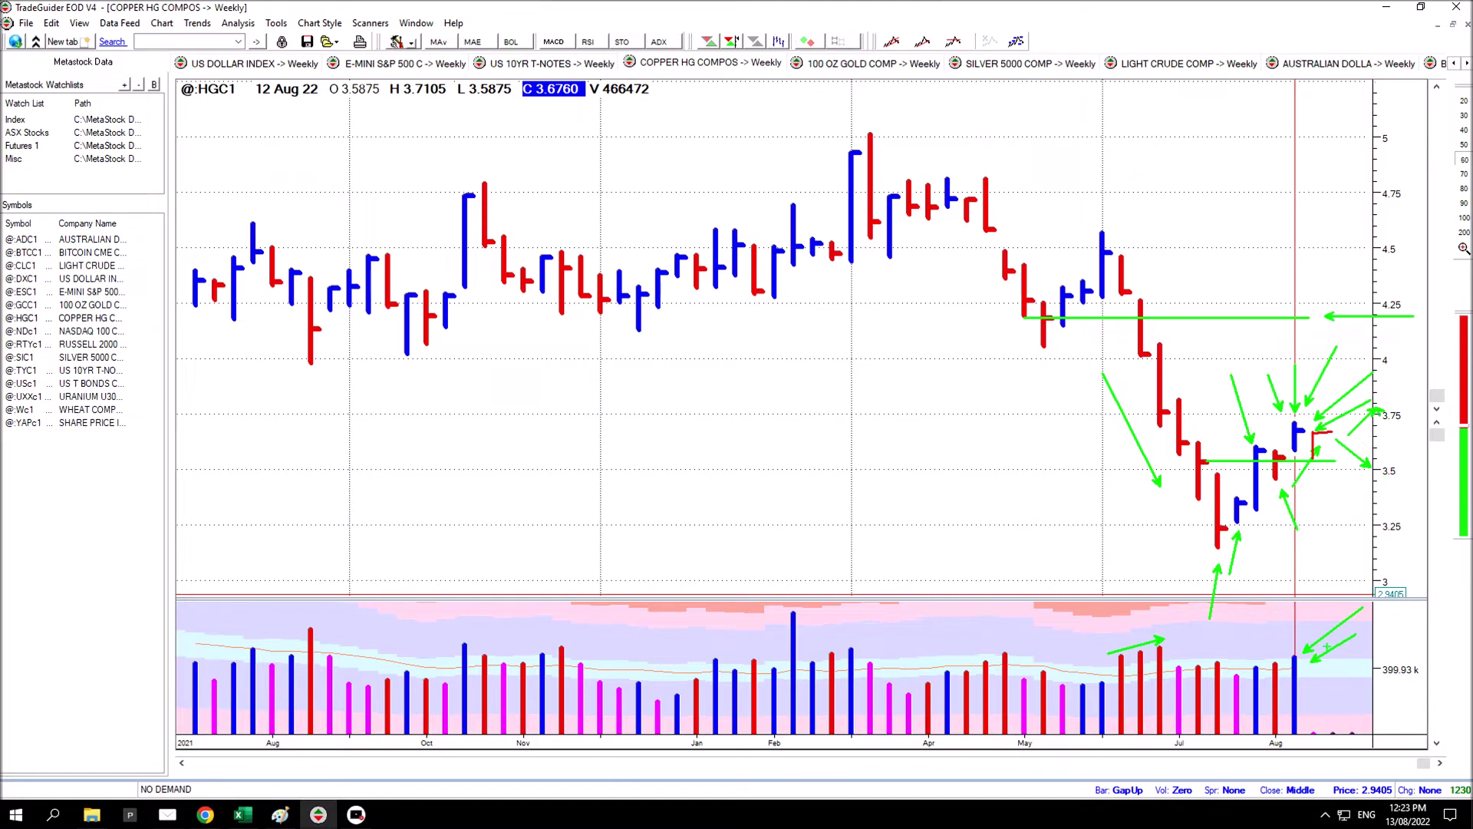
left_click_drag(1294, 646, 1344, 604)
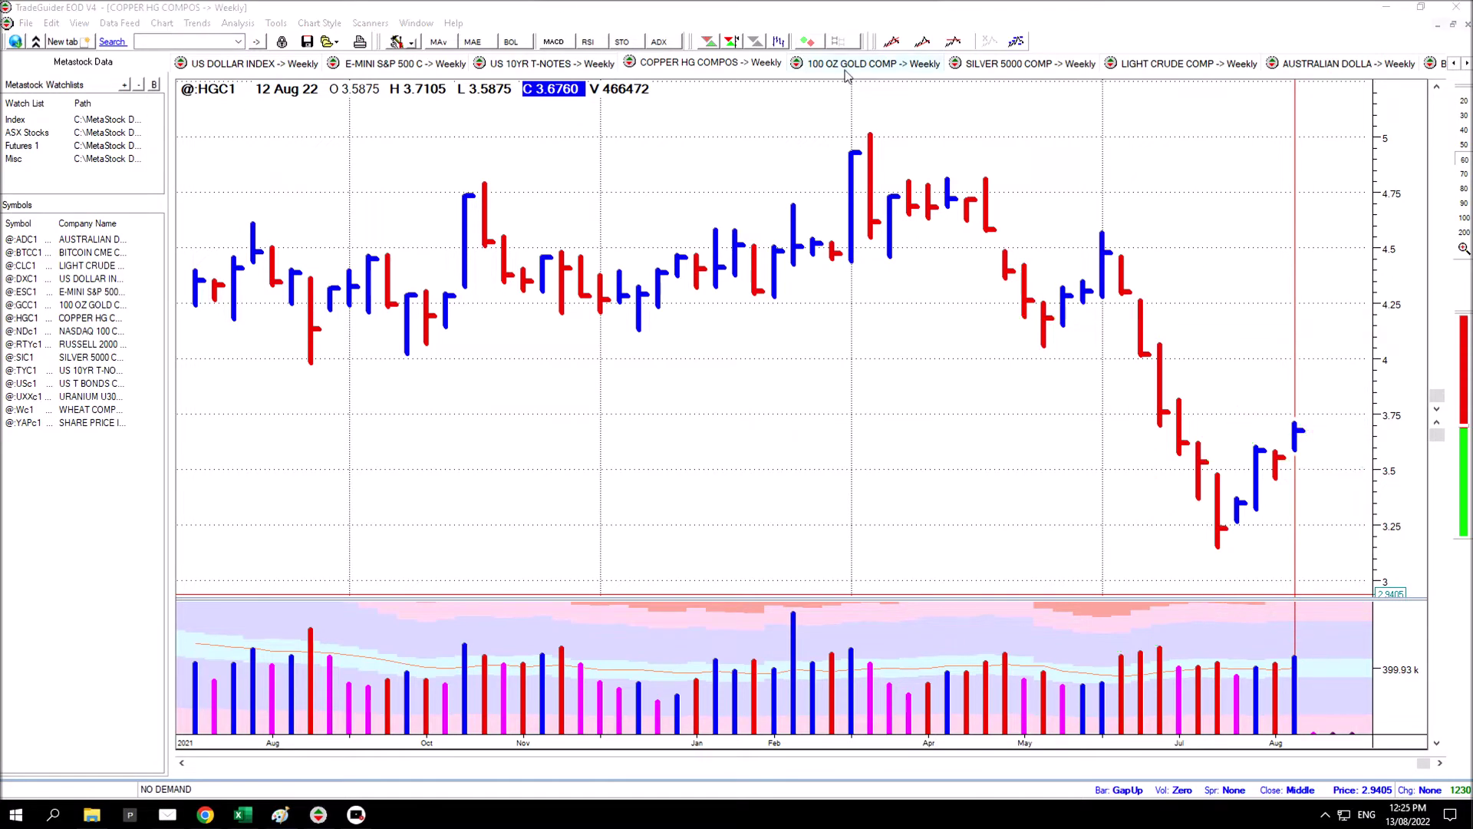
- Open the Gold weekly chart, draw a horizontal line at about 1808, and mark the latest price bar and declining volume with arrows
left_click(848, 65)
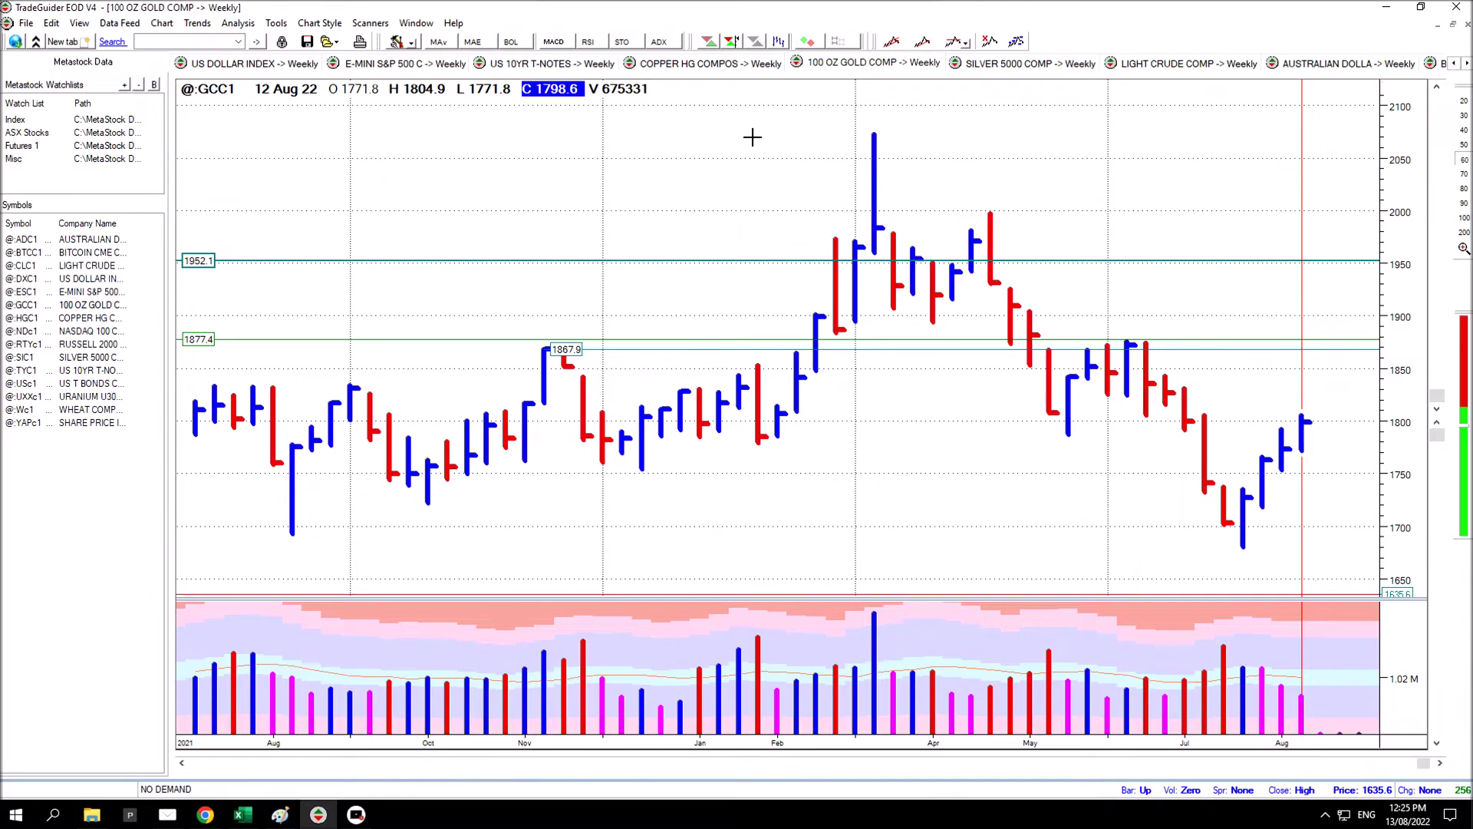
left_click_drag(1053, 413, 1462, 413)
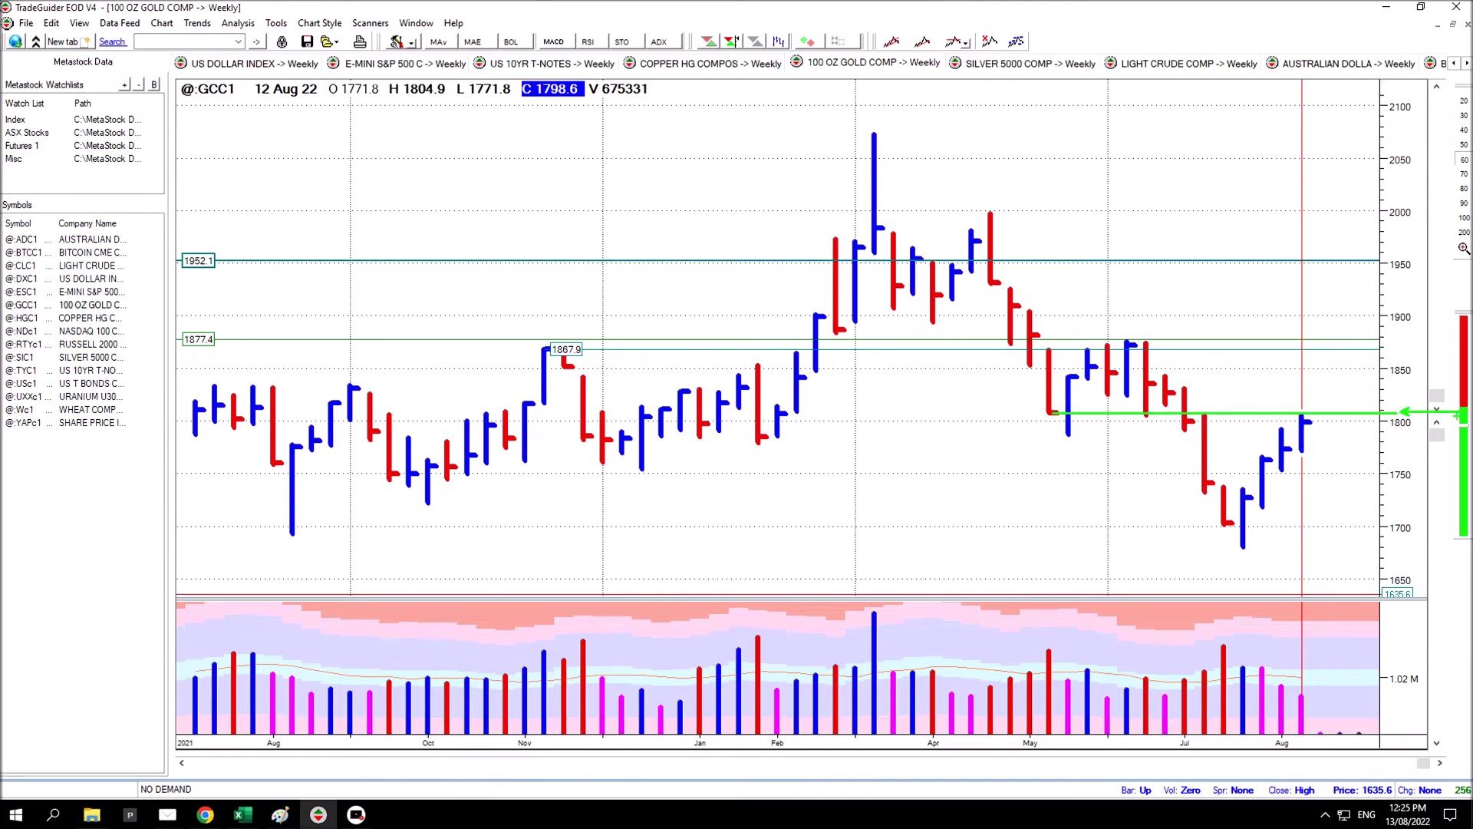
left_click_drag(1305, 408, 1347, 372)
left_click_drag(1314, 693, 1364, 650)
left_click_drag(1299, 688, 1273, 661)
- Add arrows around Gold's last few rising bars and one pointing to the start of the 1808 line
left_click_drag(1289, 481, 1312, 536)
left_click_drag(1270, 452, 1218, 455)
left_click_drag(1327, 423, 1312, 455)
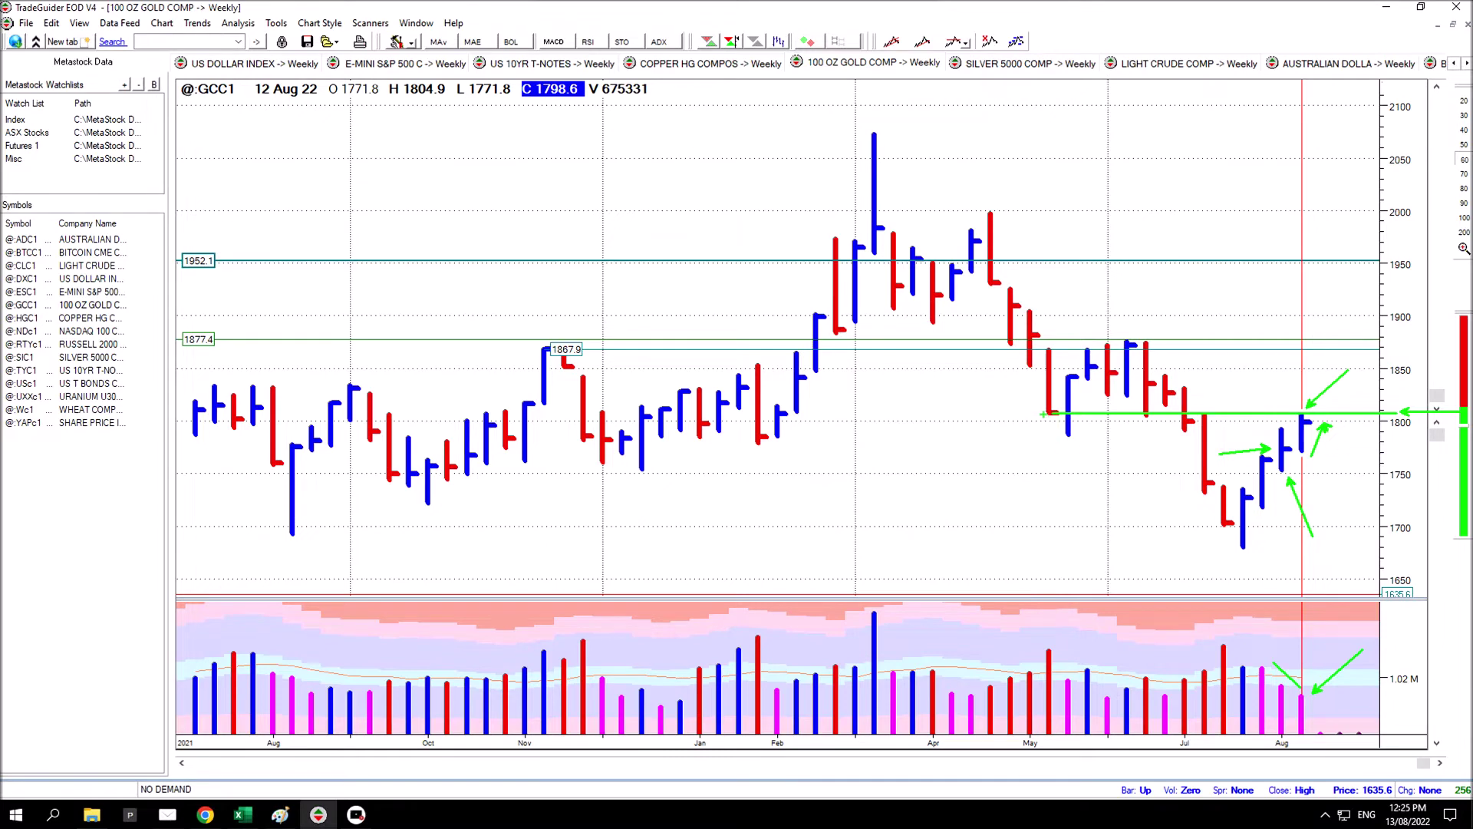
left_click_drag(1041, 414, 972, 419)
left_click_drag(1348, 394, 1322, 419)
- Mark Gold's two July low bars with arrows and a box, and draw an arrow up to the latest bar's low
mouse_move(1226, 530)
left_mouse_down()
mouse_move(1192, 572)
mouse_move(1210, 584)
left_mouse_up()
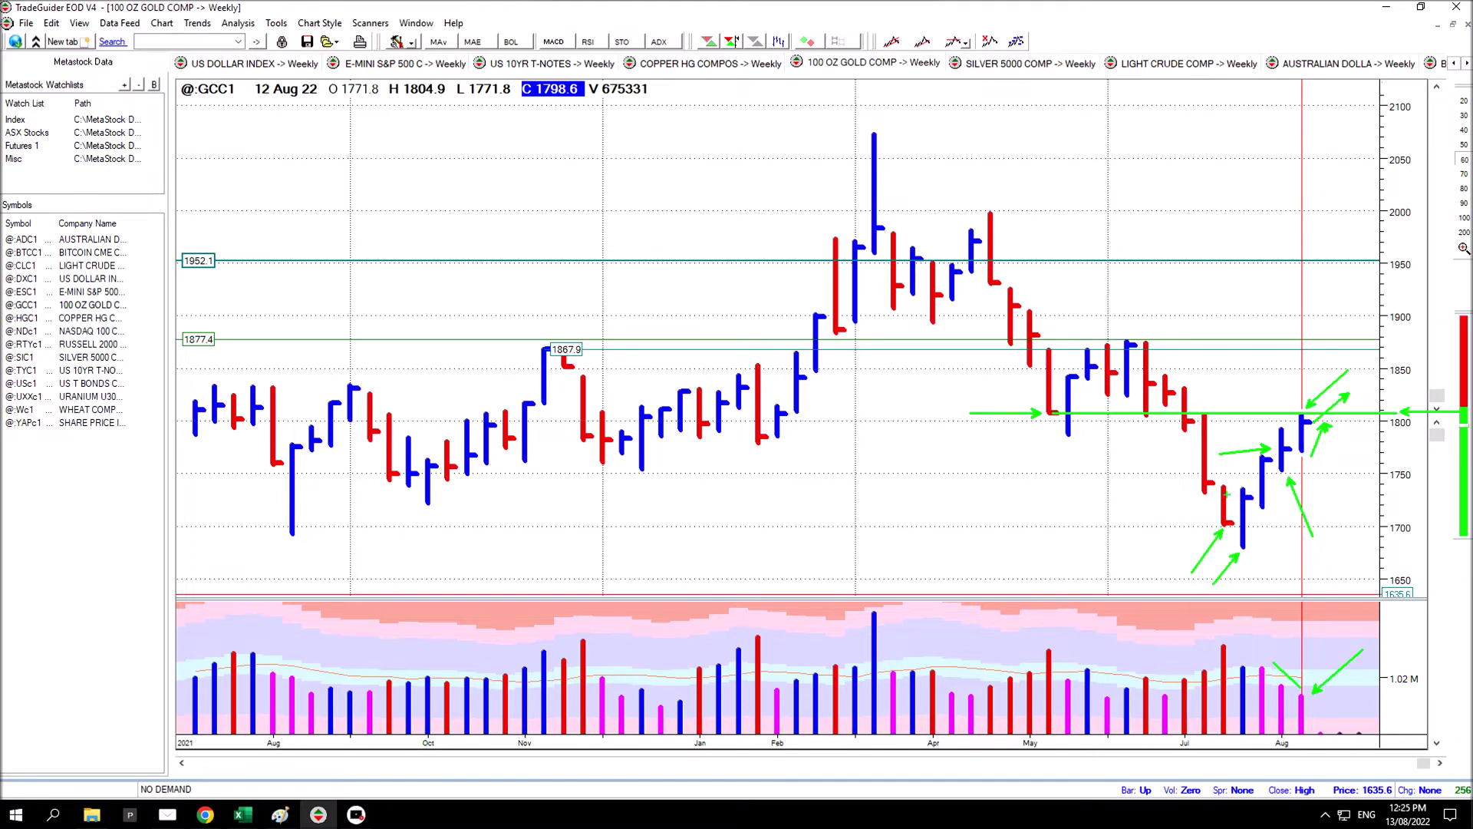
left_click_drag(1210, 482, 1253, 561)
left_click_drag(1300, 465, 1272, 524)
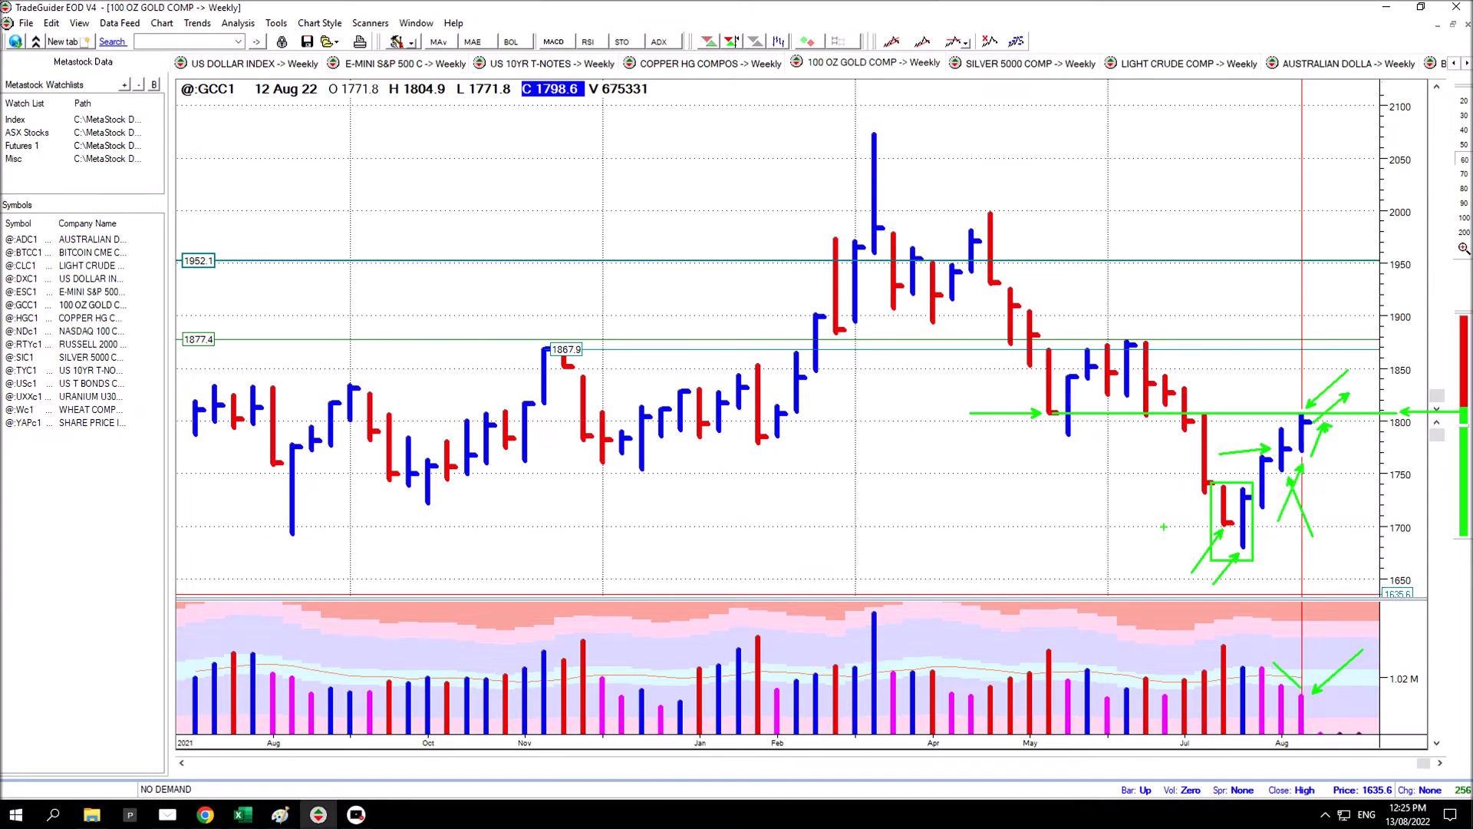
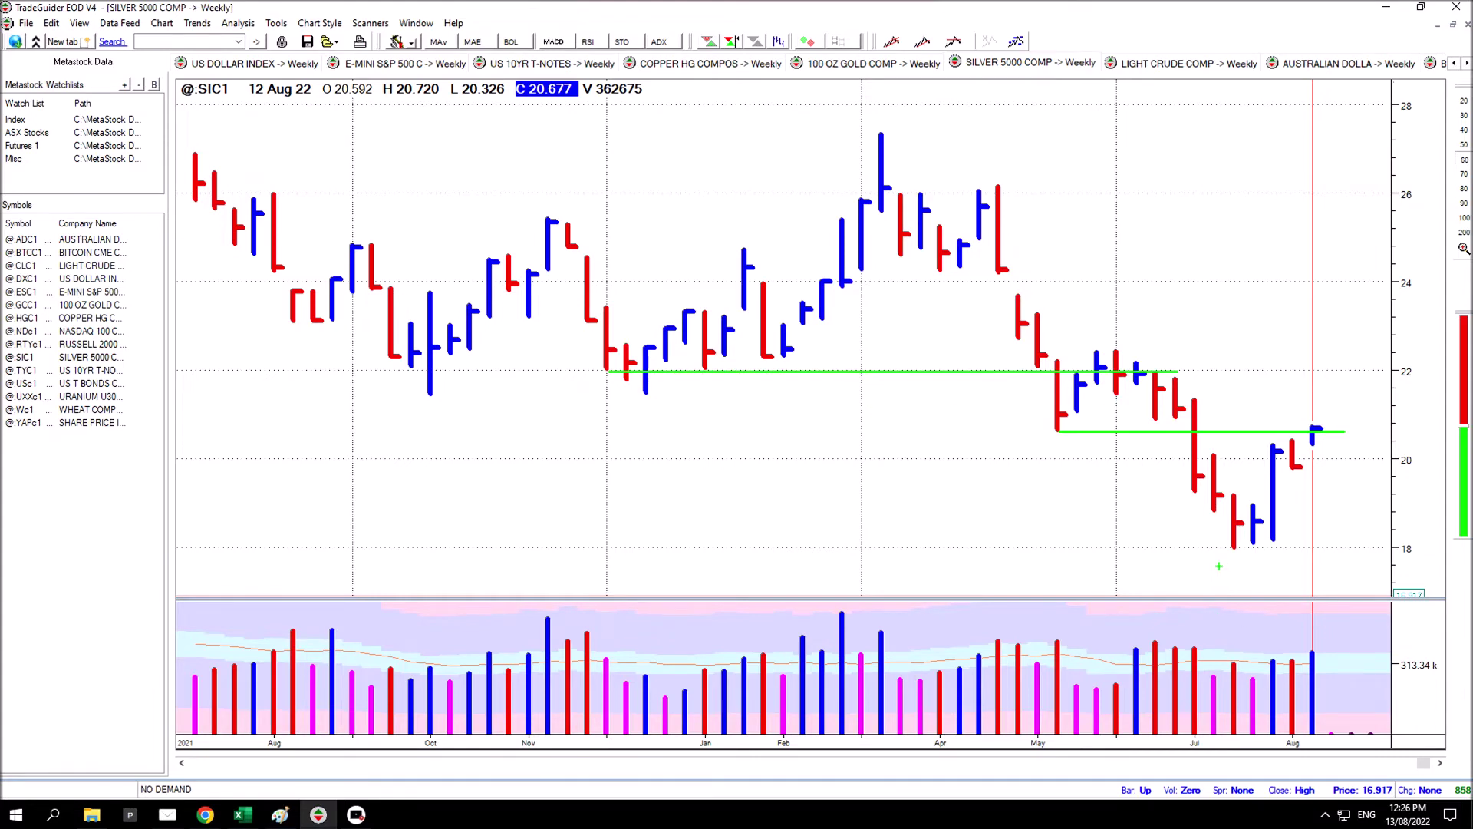
- On the Silver weekly chart, mark the two July lows, the strong rally bar and the following down bar with arrows
mouse_move(1230, 553)
left_mouse_down()
mouse_move(1196, 590)
mouse_move(1218, 591)
left_mouse_up()
left_click_drag(1262, 452, 1272, 543)
left_click_drag(1301, 482, 1313, 531)
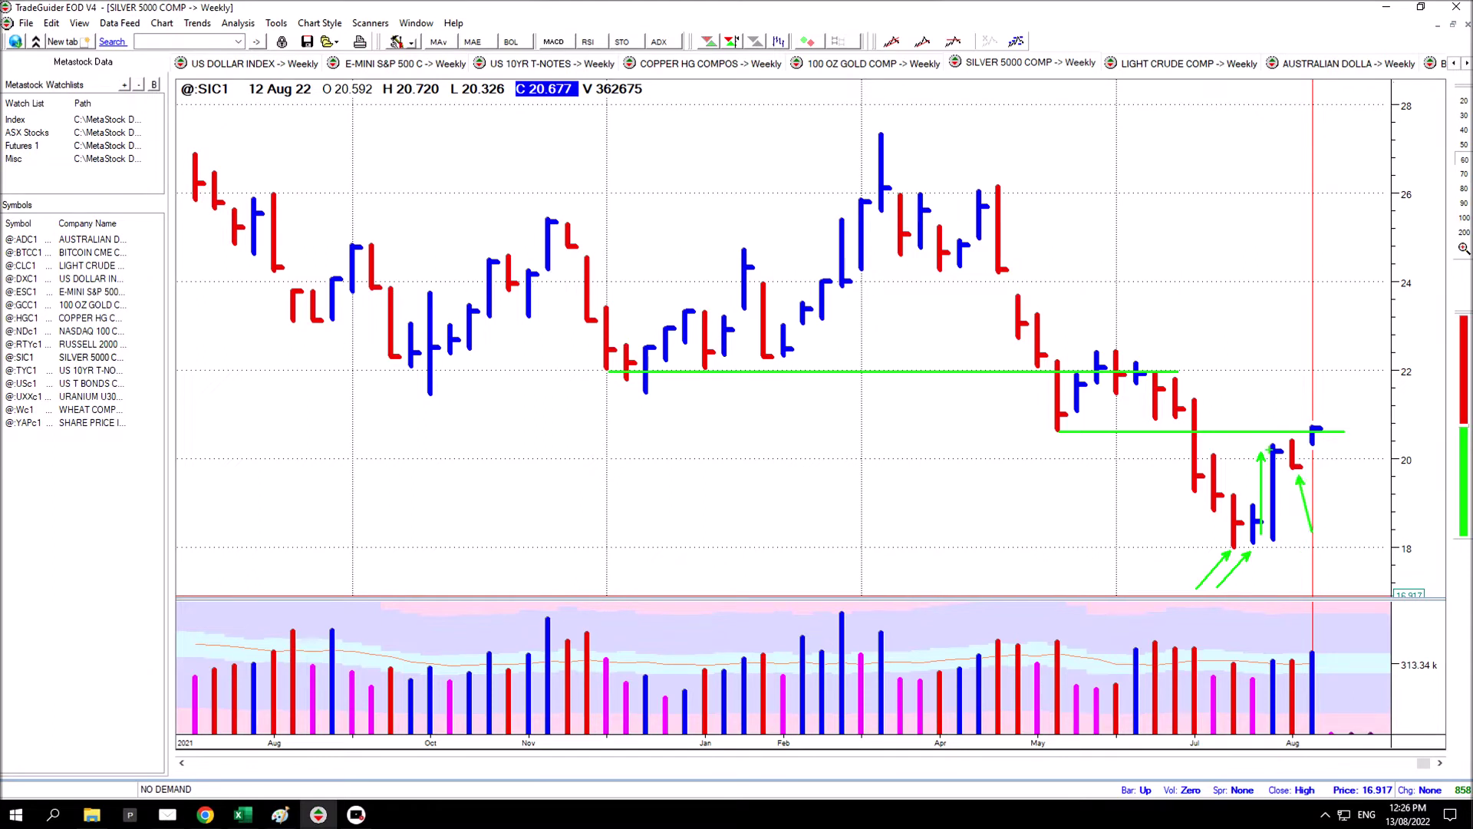
- Box Silver's recent range between about 19.8 and 20.3, with arrows at both sides and at the down bar's volume
mouse_move(1267, 444)
left_mouse_down()
mouse_move(1315, 448)
mouse_move(1333, 471)
mouse_move(1372, 456)
left_mouse_up()
left_click_drag(1258, 445, 1210, 450)
left_click_drag(1292, 653, 1315, 612)
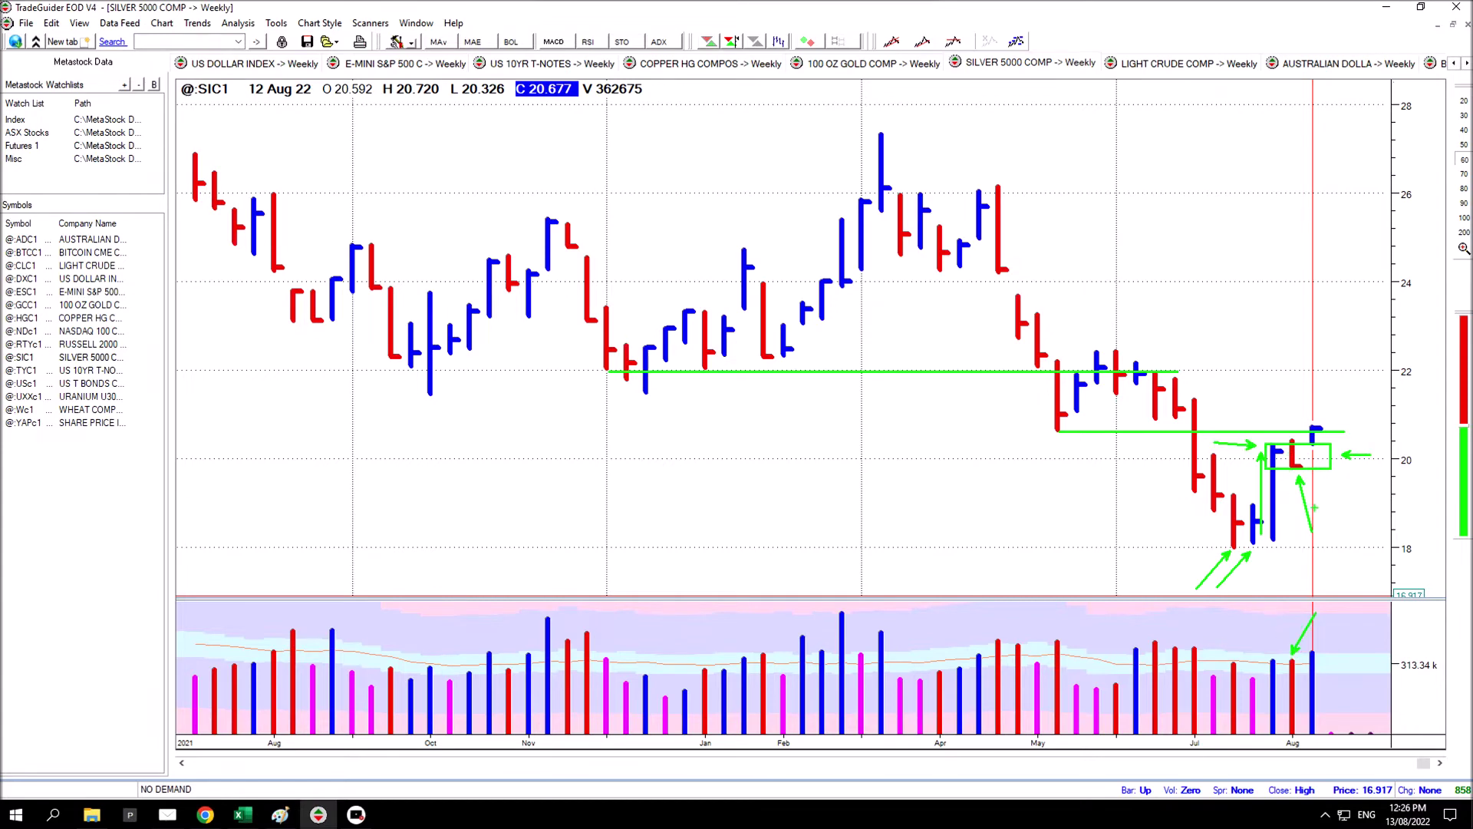
- Add arrows below Silver's latest bar, at the recent range box and at the right end of the 20.6 line
left_click_drag(1314, 475, 1330, 520)
left_click_drag(1344, 426, 1403, 387)
mouse_move(1333, 465)
left_mouse_down()
mouse_move(1332, 430)
mouse_move(1349, 428)
mouse_move(1356, 496)
left_mouse_up()
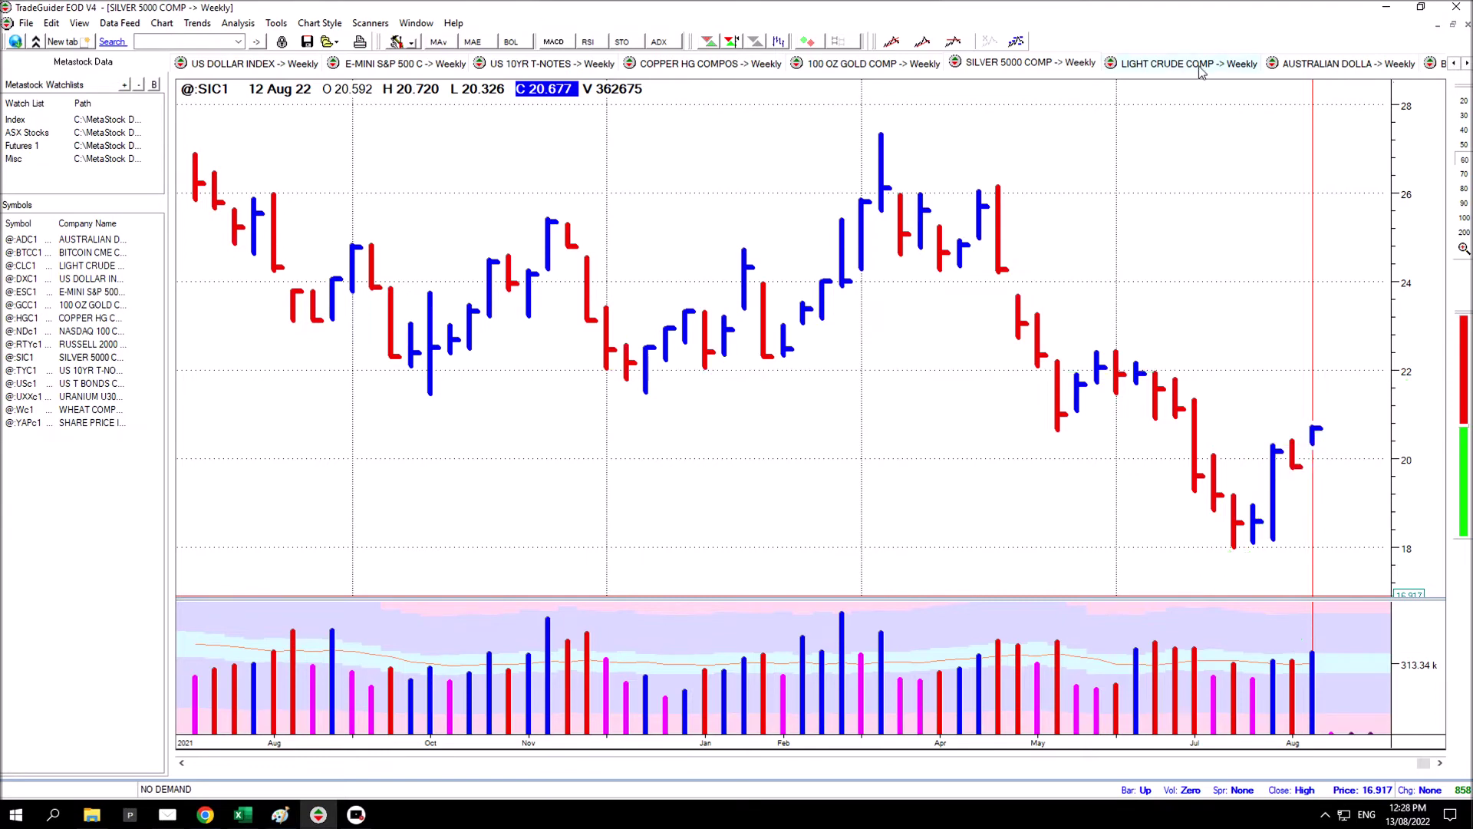
- On the Light Crude weekly chart, box the July range and add arrows between the 91.59 and 93.81 lines and at the early-August low
left_click(1191, 63)
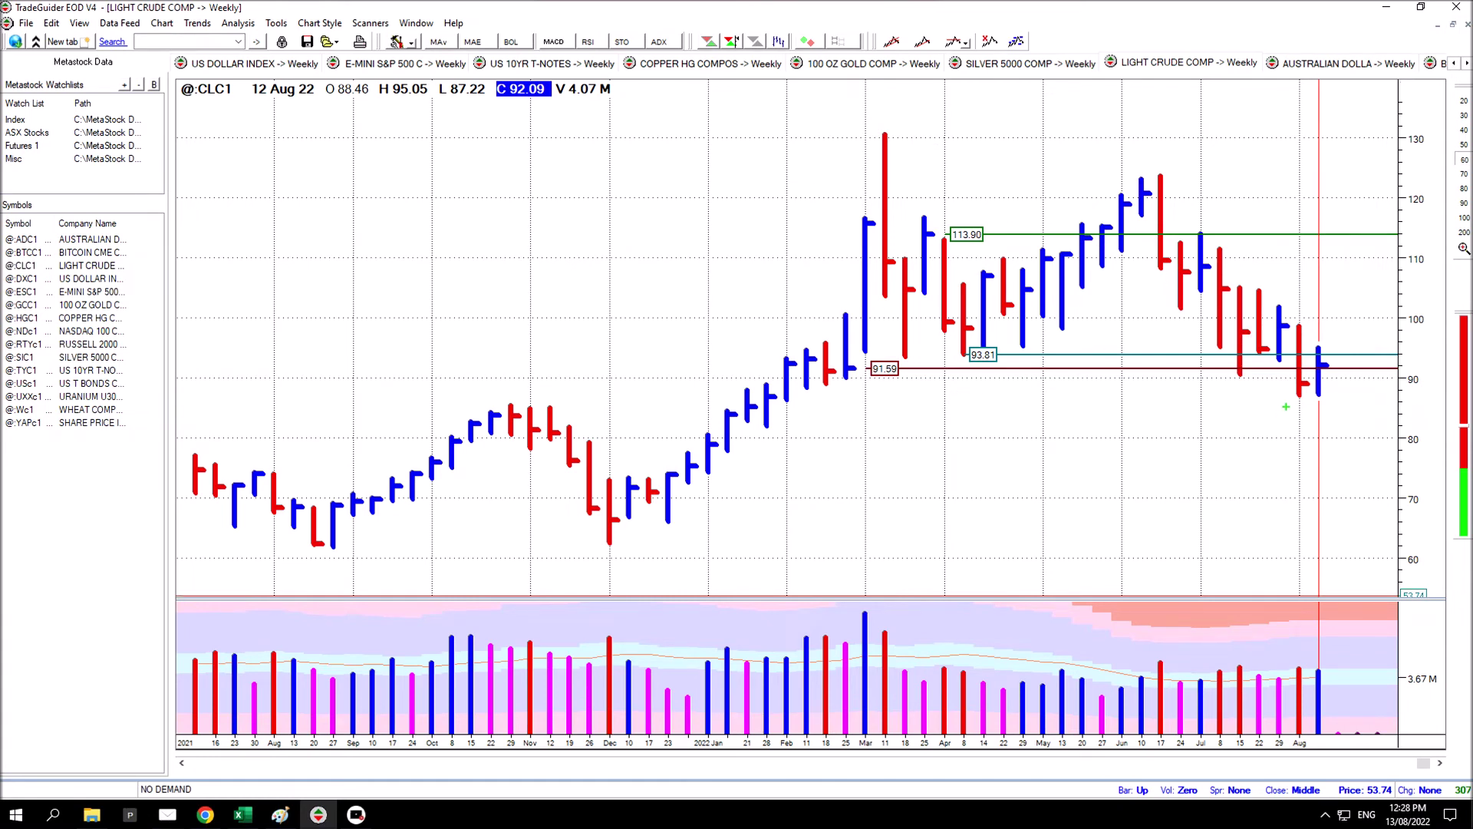
mouse_move(1211, 293)
left_mouse_down()
mouse_move(1303, 300)
mouse_move(1307, 350)
left_mouse_up()
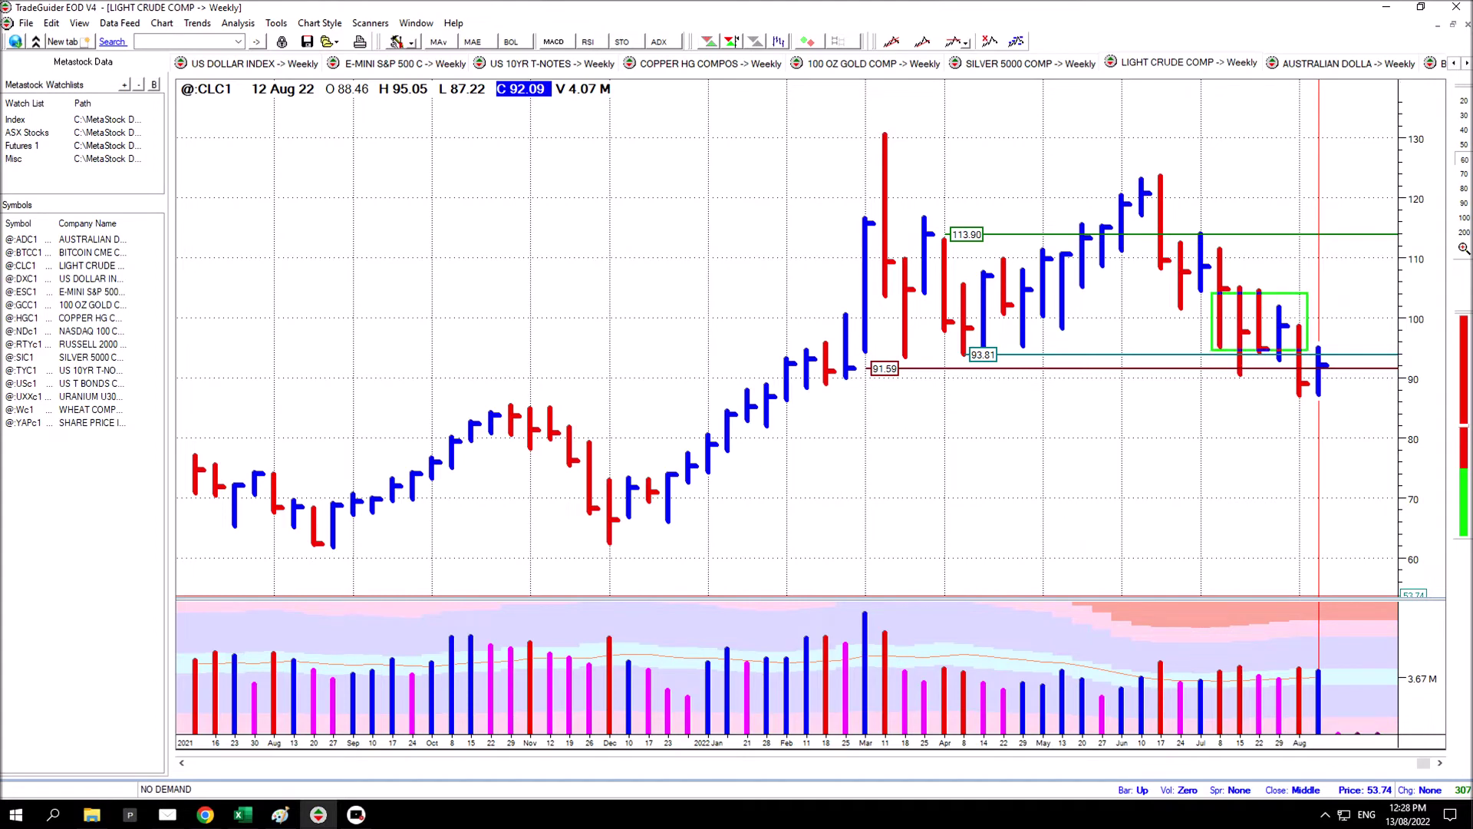
left_click_drag(1162, 363, 1014, 363)
left_click_drag(1292, 402, 1256, 454)
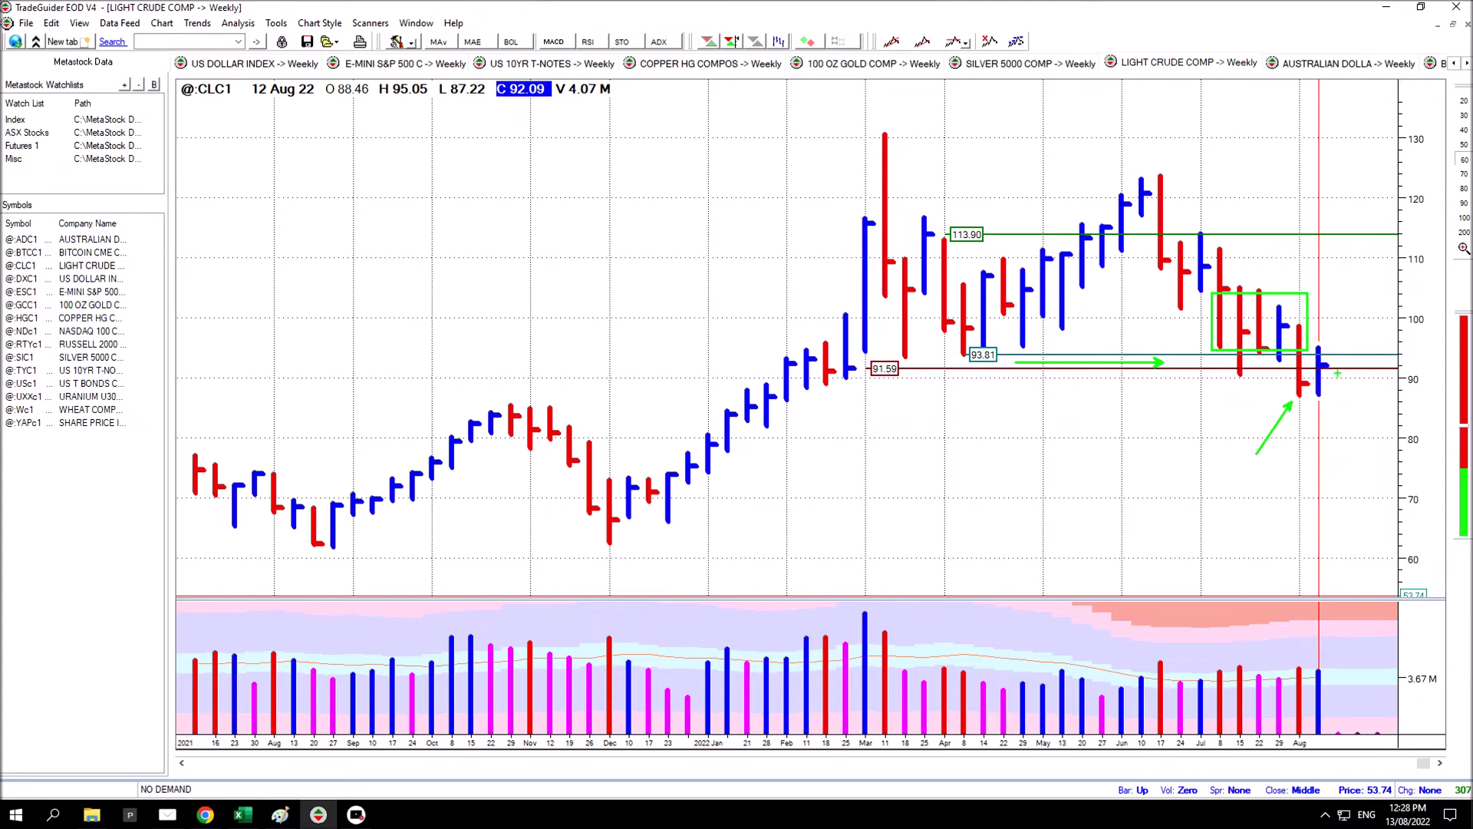
- Mark Light Crude's latest bar, its volume and the preceding low with arrows, plus two horizontal arrows at the July range
left_click_drag(1332, 370, 1332, 405)
left_click_drag(1329, 660, 1368, 626)
left_click_drag(1282, 394, 1230, 441)
left_click_drag(1286, 327, 1340, 327)
left_click_drag(1352, 324, 1418, 324)
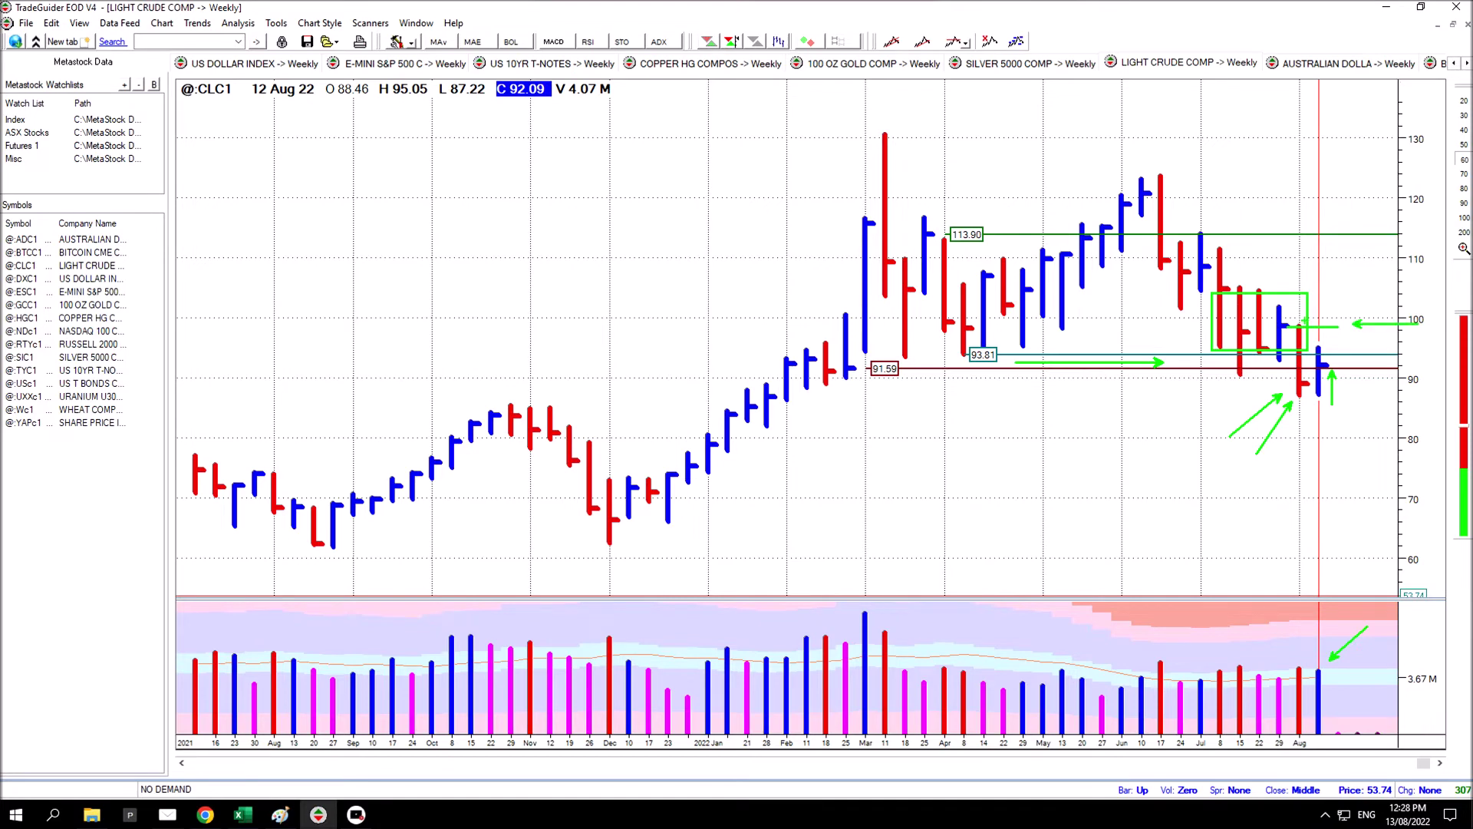
- Add marks above Light Crude's latest bar and an arrow toward the 91.59 to 93.81 band, and clear all annotations
left_click_drag(1274, 315, 1308, 336)
left_click_drag(1340, 309, 1314, 346)
left_click_drag(1435, 363, 1381, 363)
key("Escape")
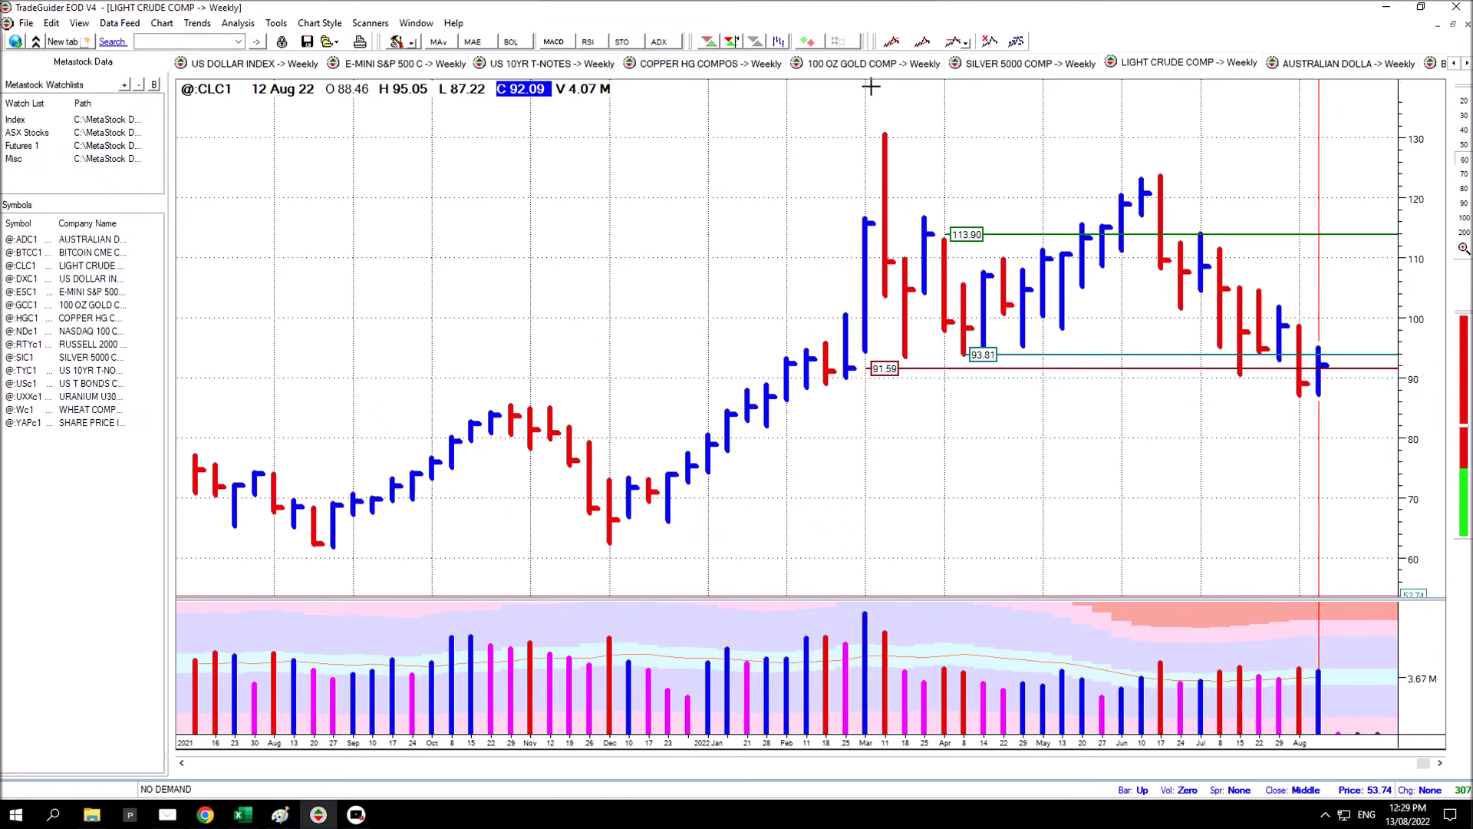
- On the Australian Dollar weekly chart, draw a line at about 0.70, box its axis label, and mark the latest bar and its volume
left_click(1315, 66)
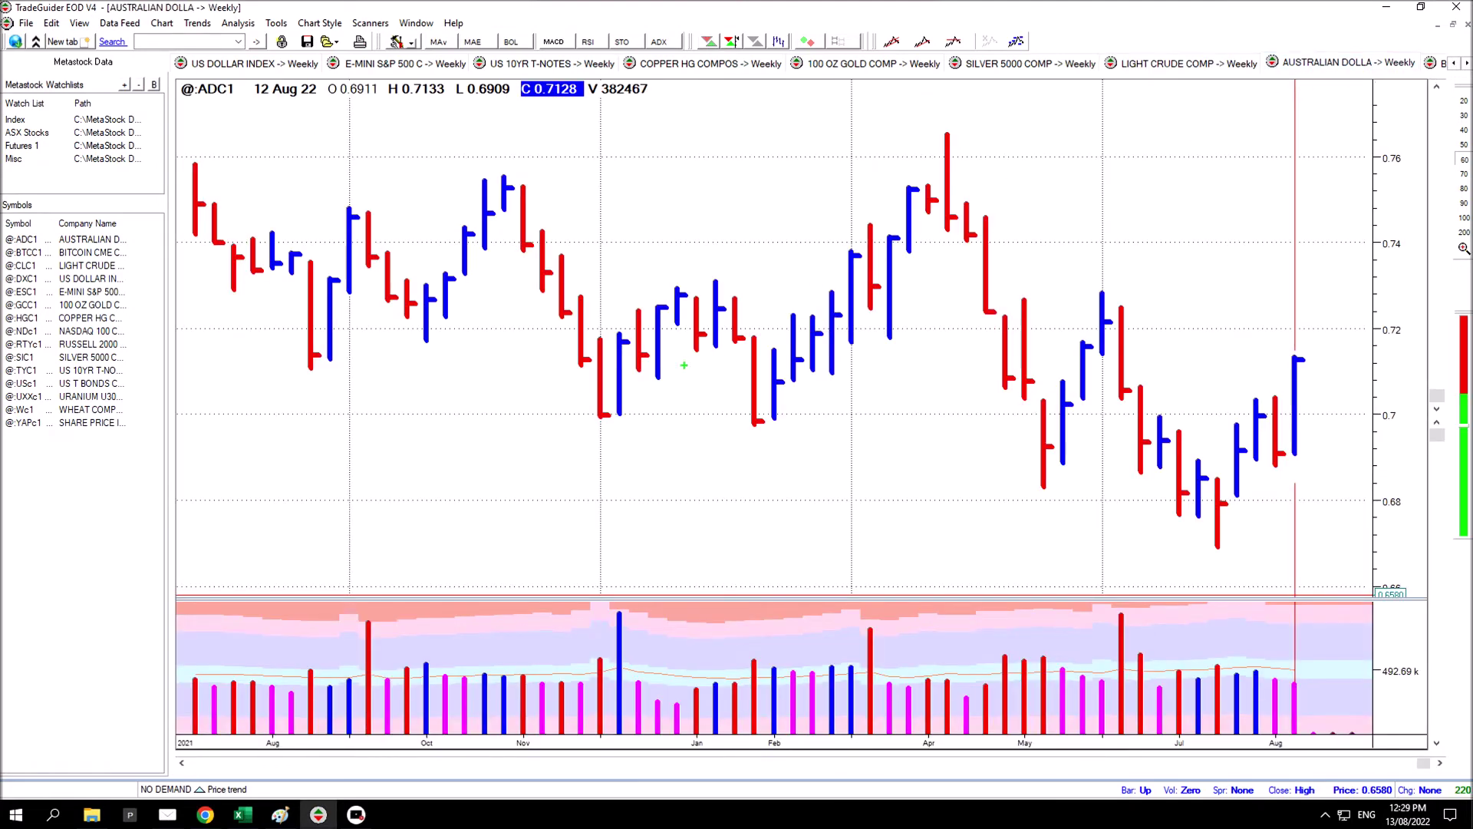
left_click_drag(603, 415, 1330, 415)
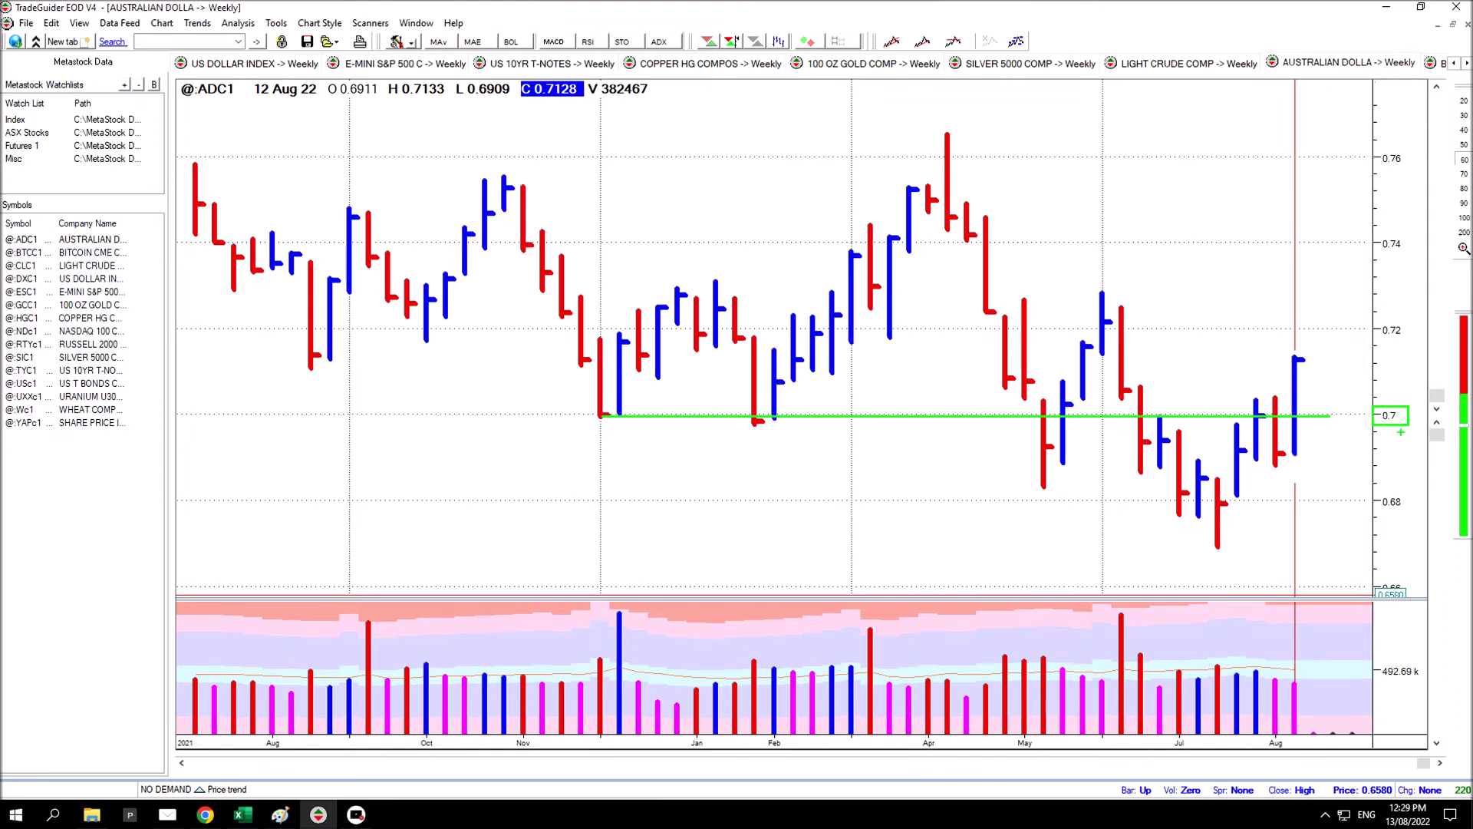
left_click_drag(1312, 377, 1316, 459)
left_click_drag(1305, 680, 1346, 652)
- Mark the Australian Dollar's mid-July low and the lows of the bars that follow it with arrows
left_click_drag(1220, 563, 1239, 597)
left_click_drag(1241, 499, 1257, 551)
left_click_drag(1260, 466, 1284, 538)
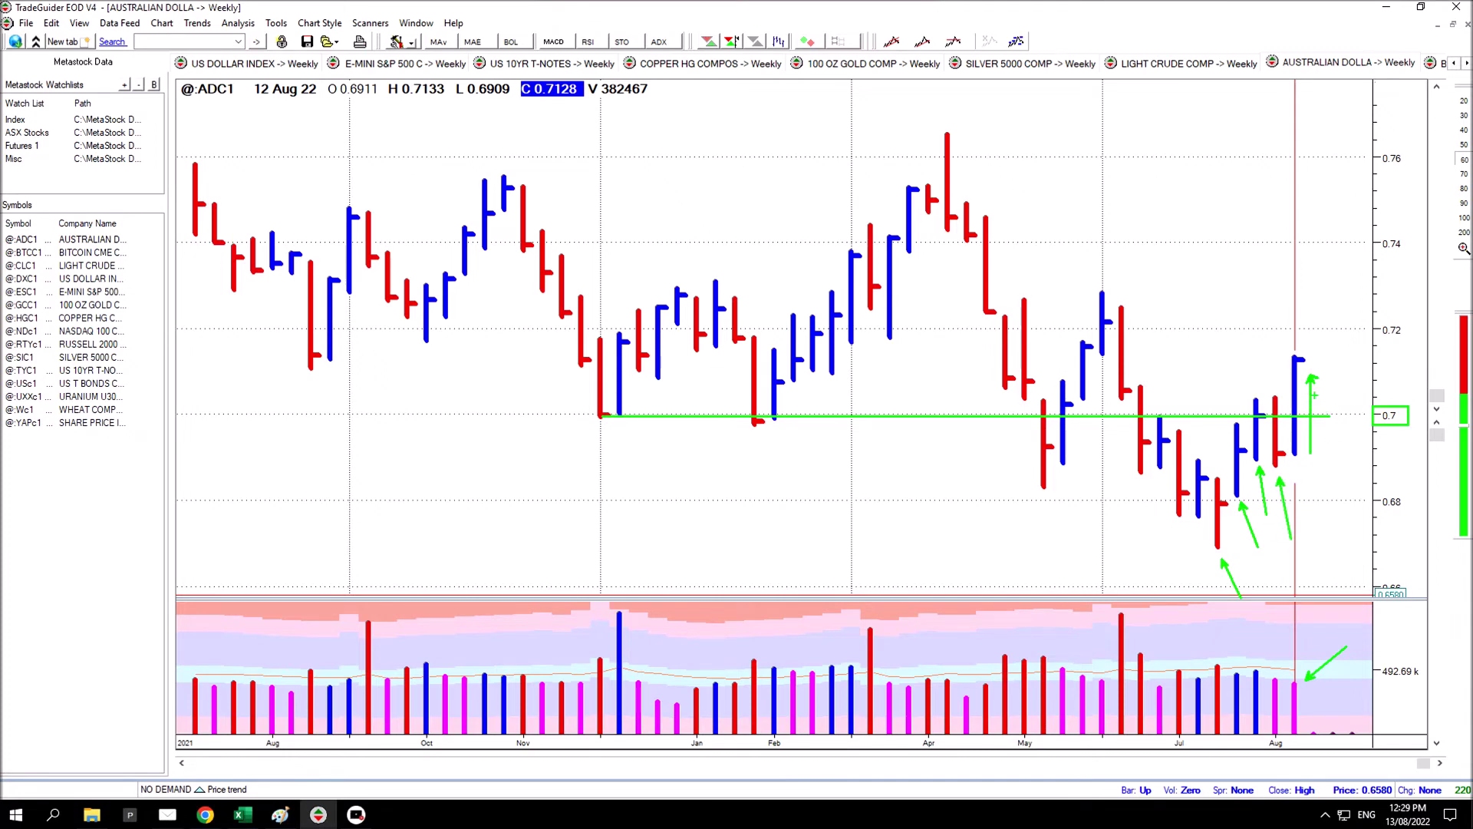
- Add arrows along the Australian Dollar's latest bar, at its high and at the 0.70 level, and clear all annotations
left_click_drag(1328, 381, 1327, 448)
left_click_drag(1286, 348, 1241, 312)
left_click_drag(571, 414, 427, 415)
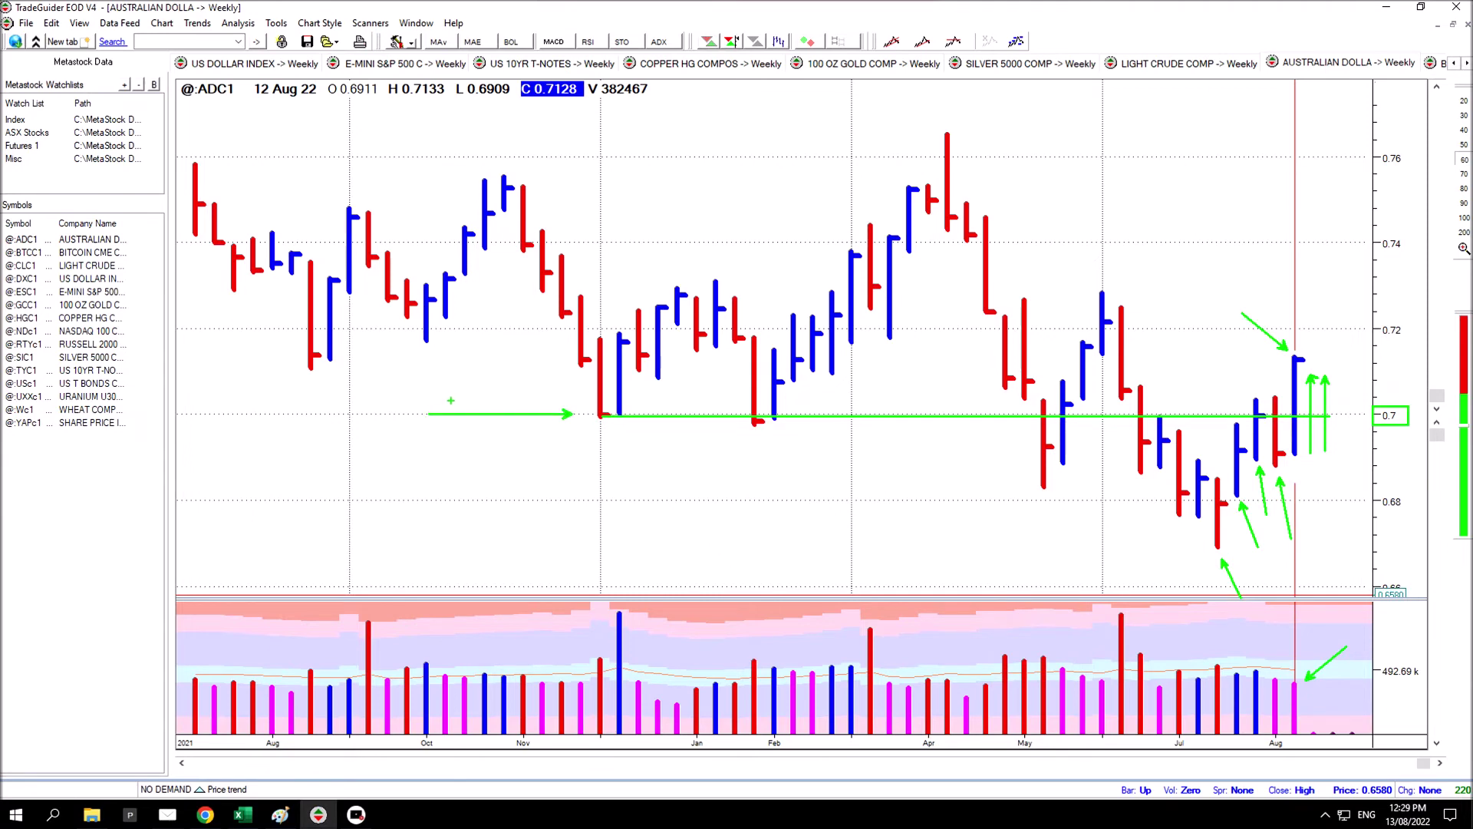
mouse_move(1339, 399)
left_mouse_down()
mouse_move(1321, 380)
mouse_move(1348, 387)
mouse_move(1331, 403)
left_mouse_up()
mouse_move(1392, 399)
left_mouse_down()
mouse_move(1374, 376)
mouse_move(1403, 398)
left_mouse_up()
key("Escape")
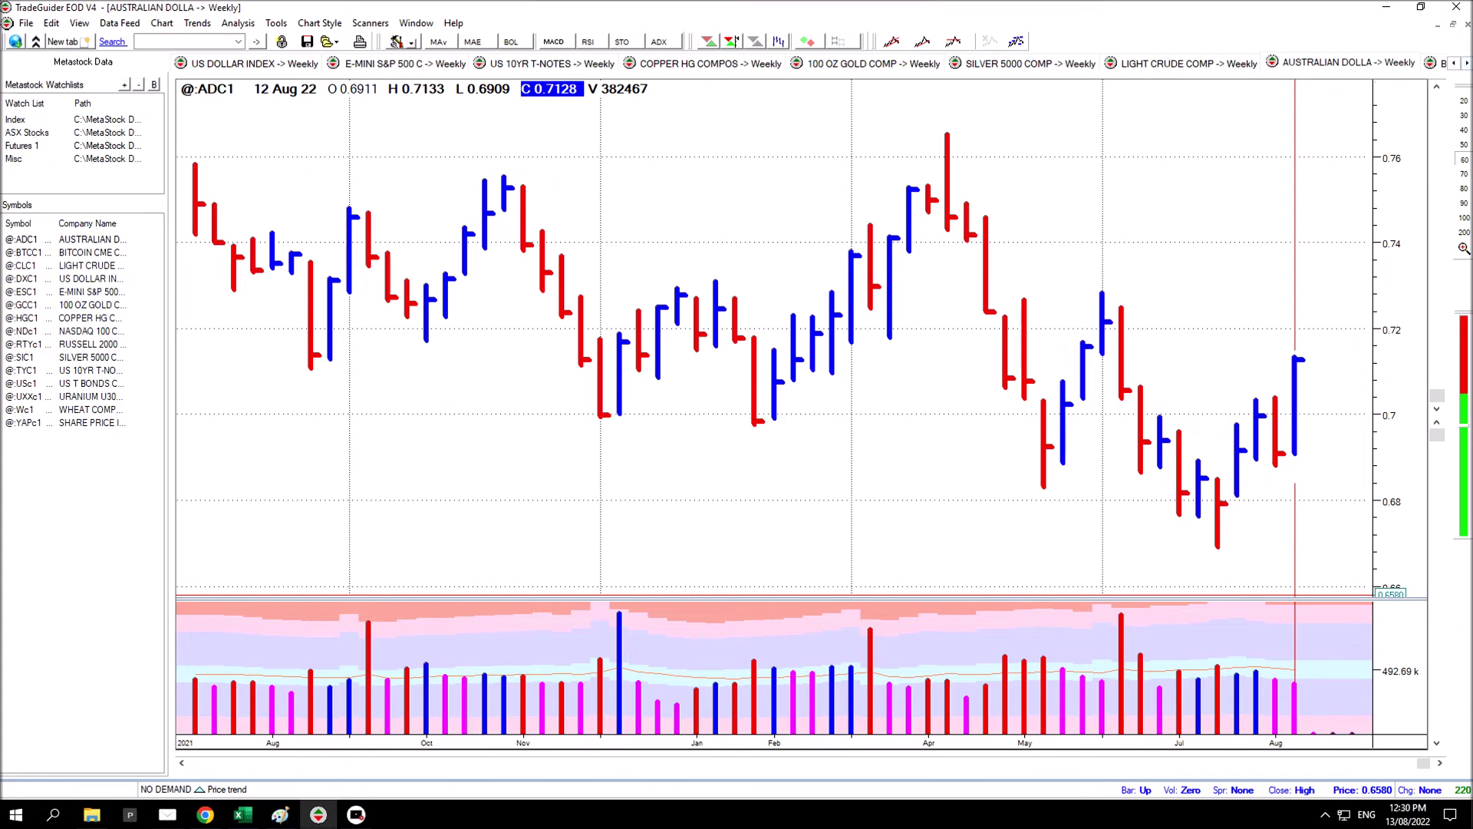
- On the Bitcoin CME weekly chart, draw horizontal lines at about 36000 and 25000 and box the May to early-June range
left_click(1466, 63)
left_click(1334, 65)
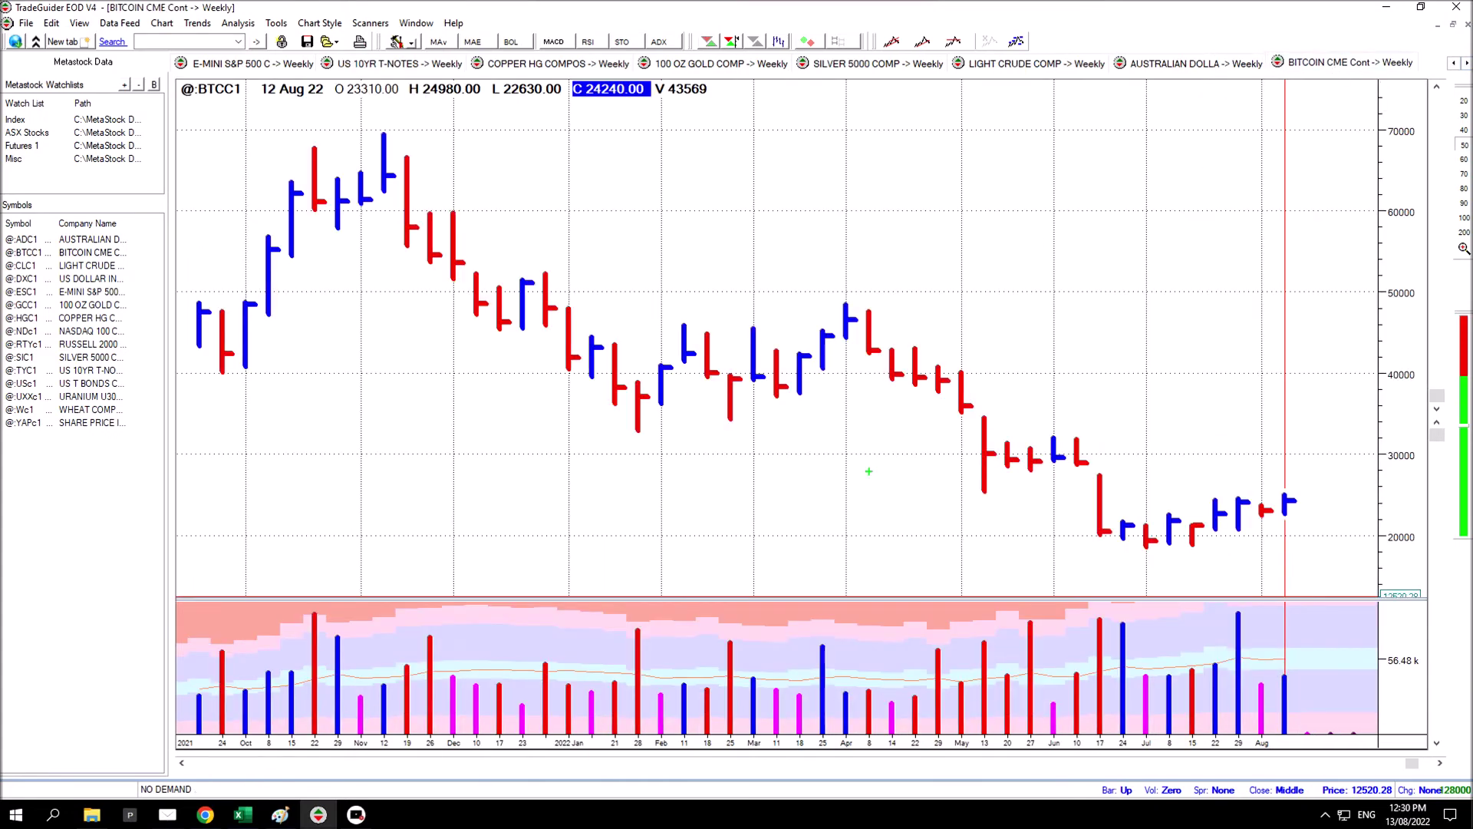
left_click_drag(615, 406, 1124, 407)
left_click_drag(984, 492, 1349, 492)
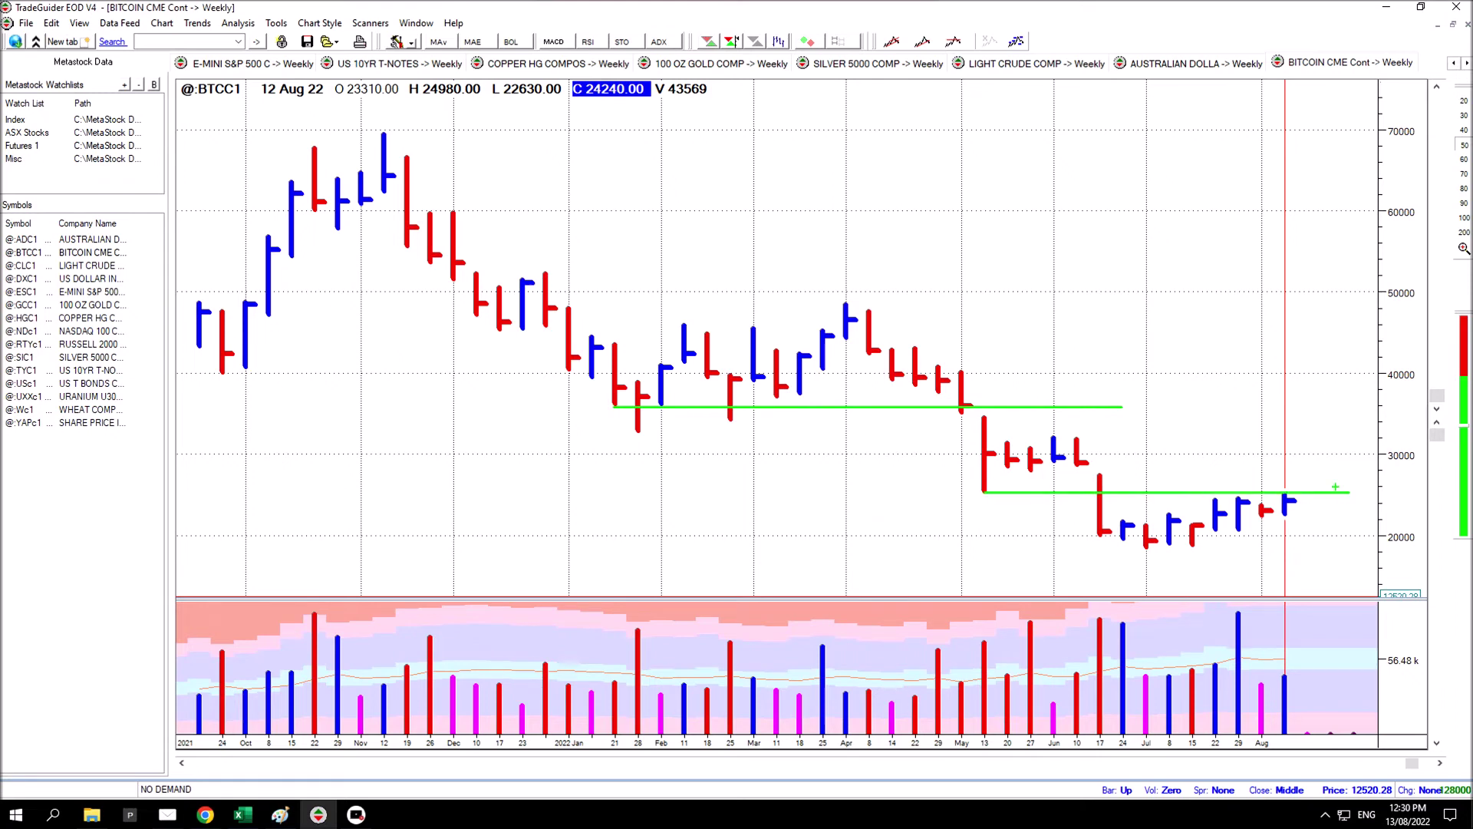
left_click_drag(961, 435, 1091, 469)
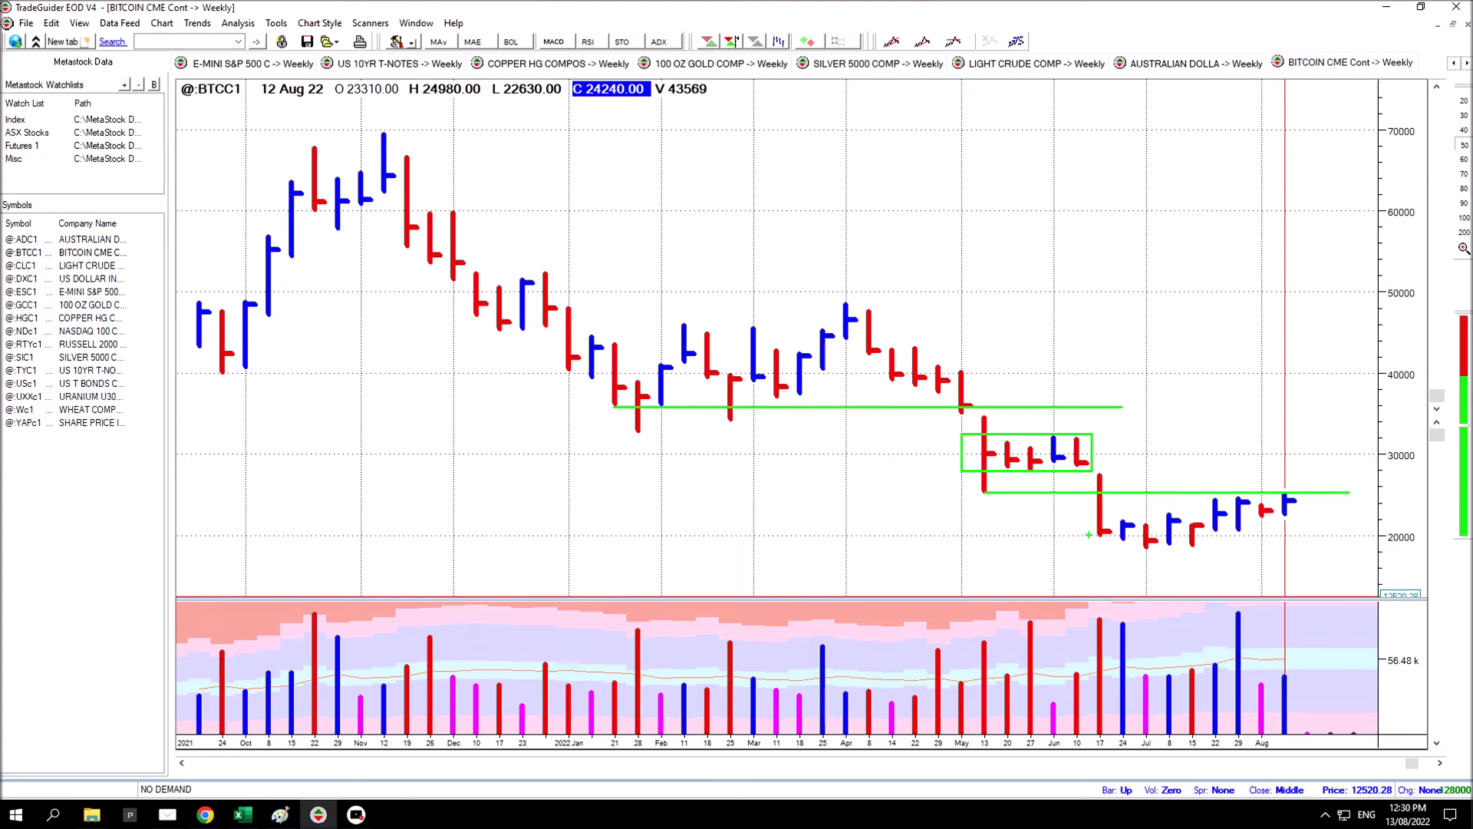
- Mark Bitcoin's June drop with an arrow, draw a thick 20000 line with its label boxed, and point an arrow between both lower lines
left_click_drag(1091, 537, 999, 608)
left_click(1105, 535)
left_click_drag(1344, 516, 1410, 516)
left_click(1396, 537)
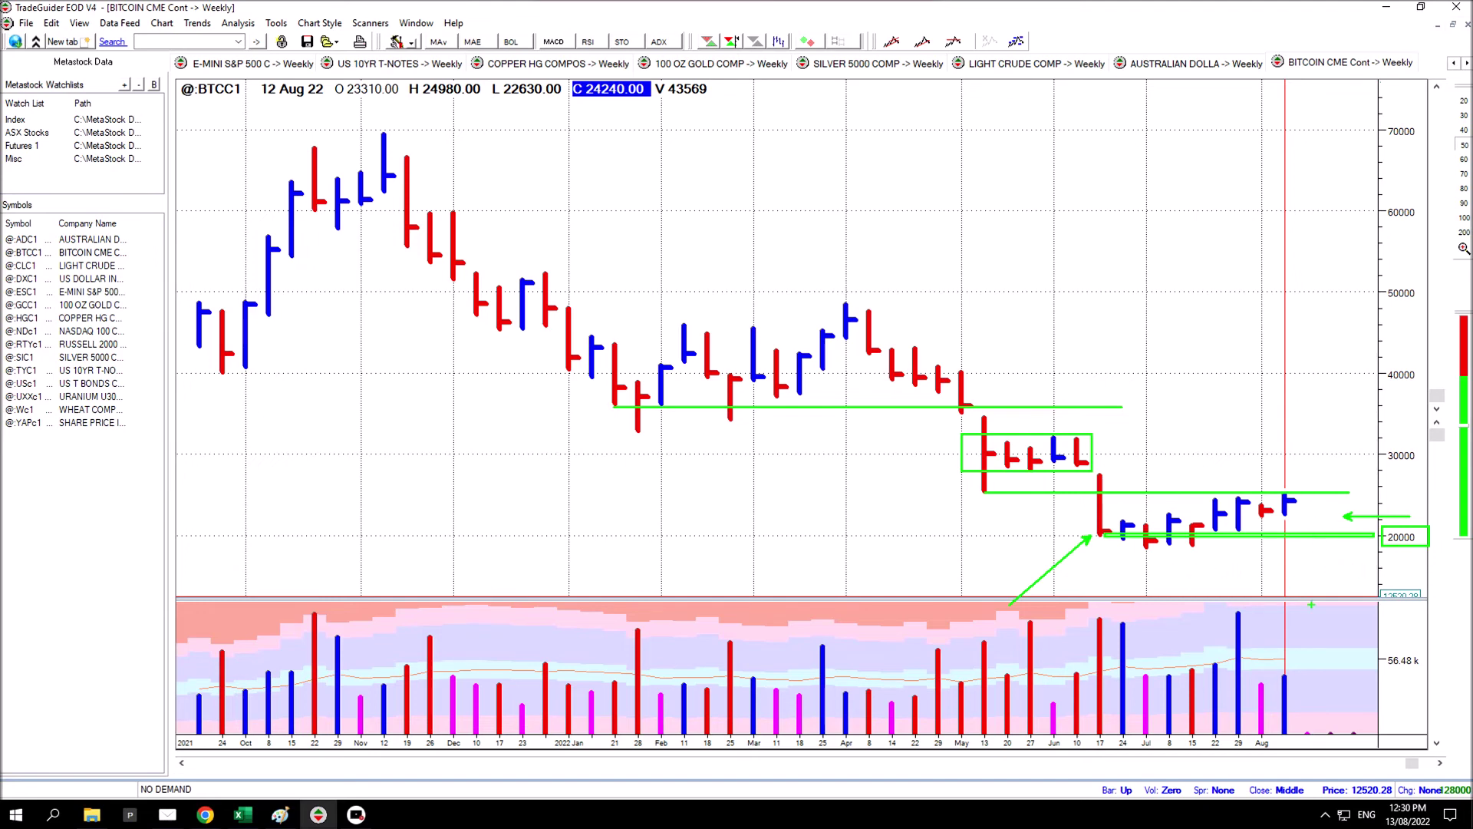
- Add arrows at Bitcoin's early-August low, both ends of the 25000 line and the latest bar, and clear all annotations
left_click_drag(1261, 521, 1259, 558)
left_click_drag(1367, 489, 1440, 490)
left_click_drag(968, 491, 845, 492)
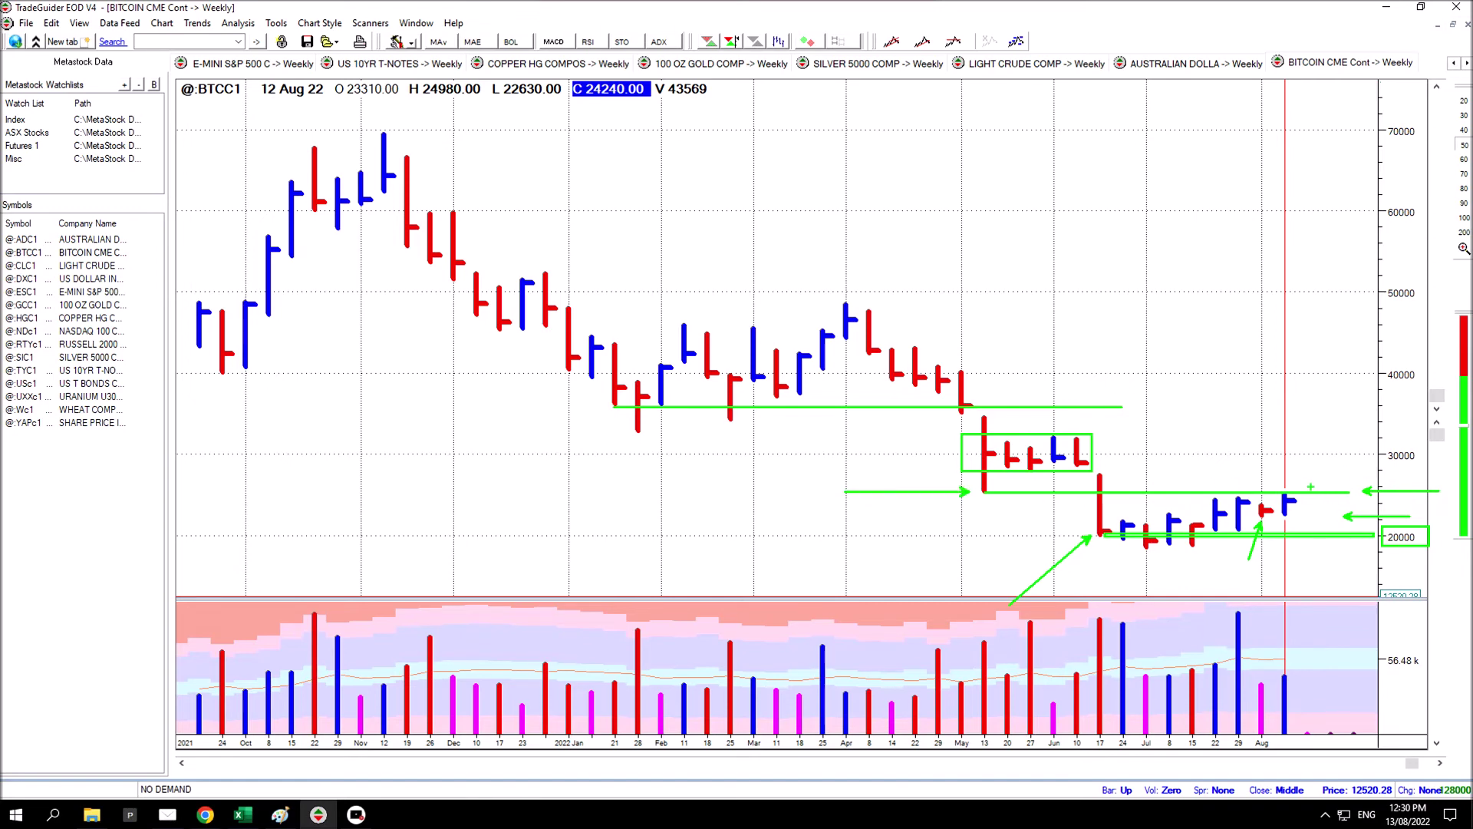
left_click_drag(1310, 483, 1373, 525)
key("Escape")
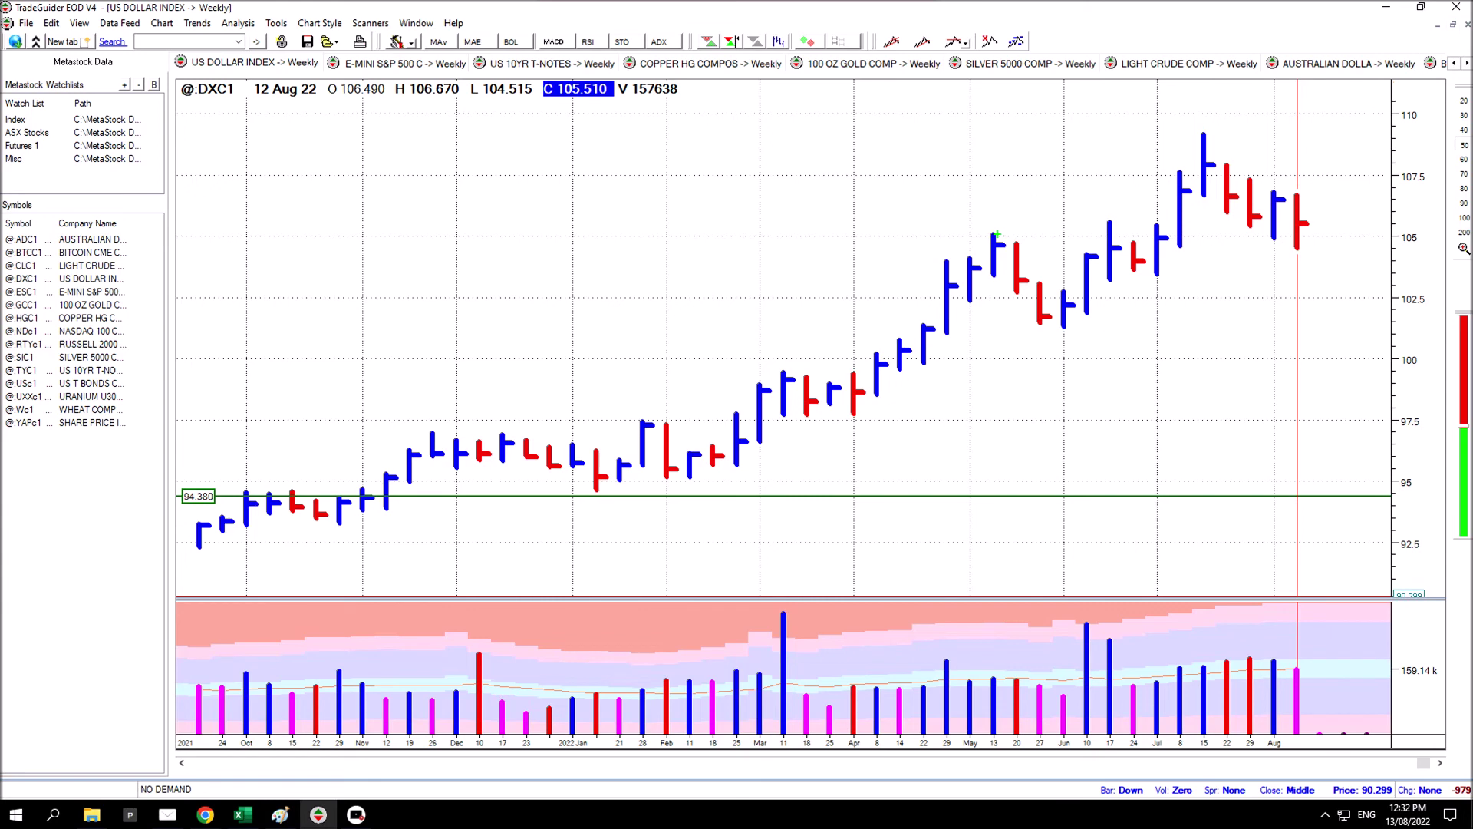
- On the US Dollar Index weekly chart, draw a line at 105, box its label, and mark the July peak, early-August low and line start
left_click_drag(994, 234, 1349, 235)
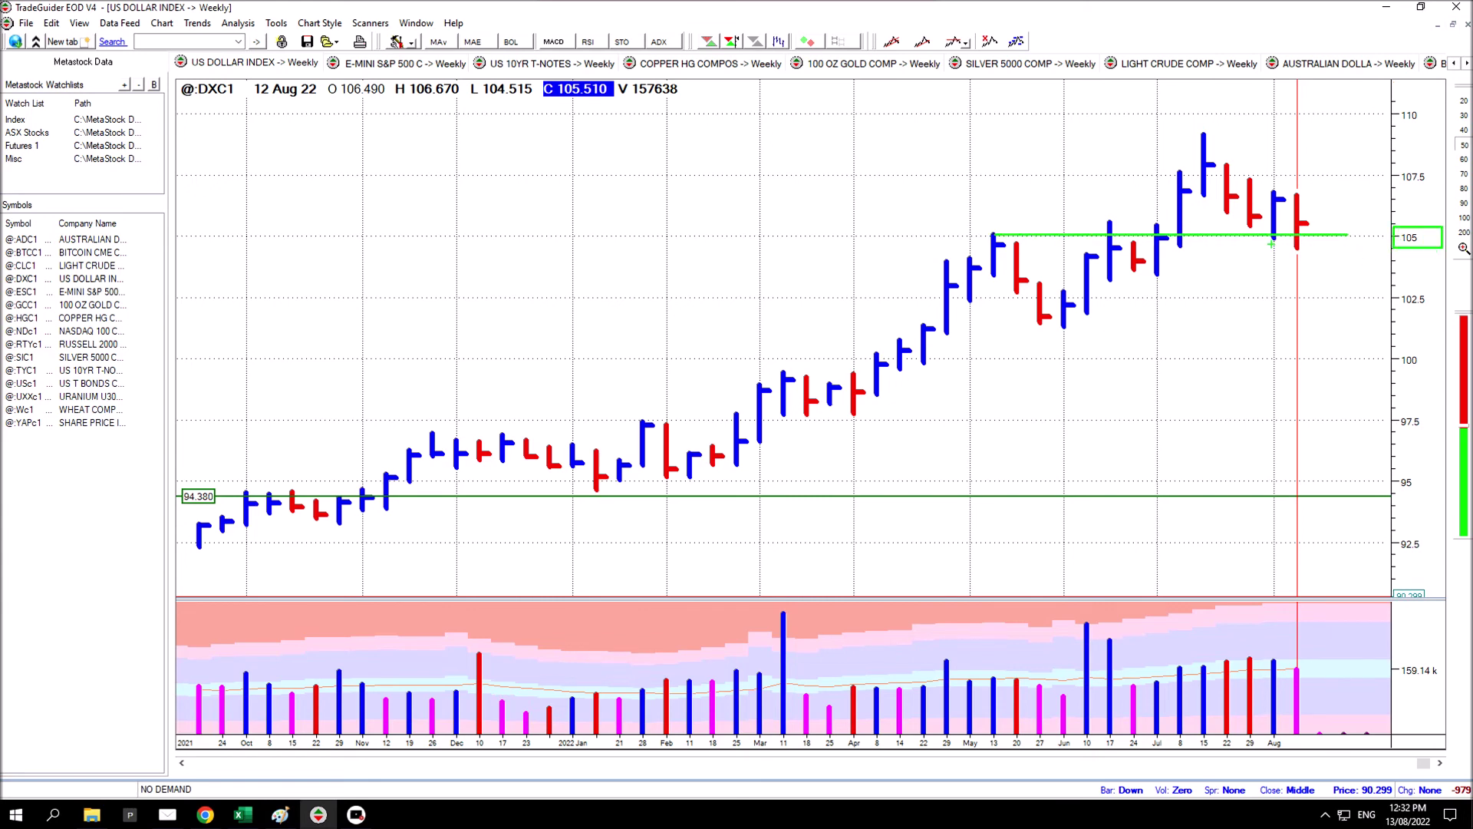
left_click_drag(1201, 132, 1139, 90)
left_click_drag(1267, 249, 1195, 205)
left_click_drag(978, 236, 845, 235)
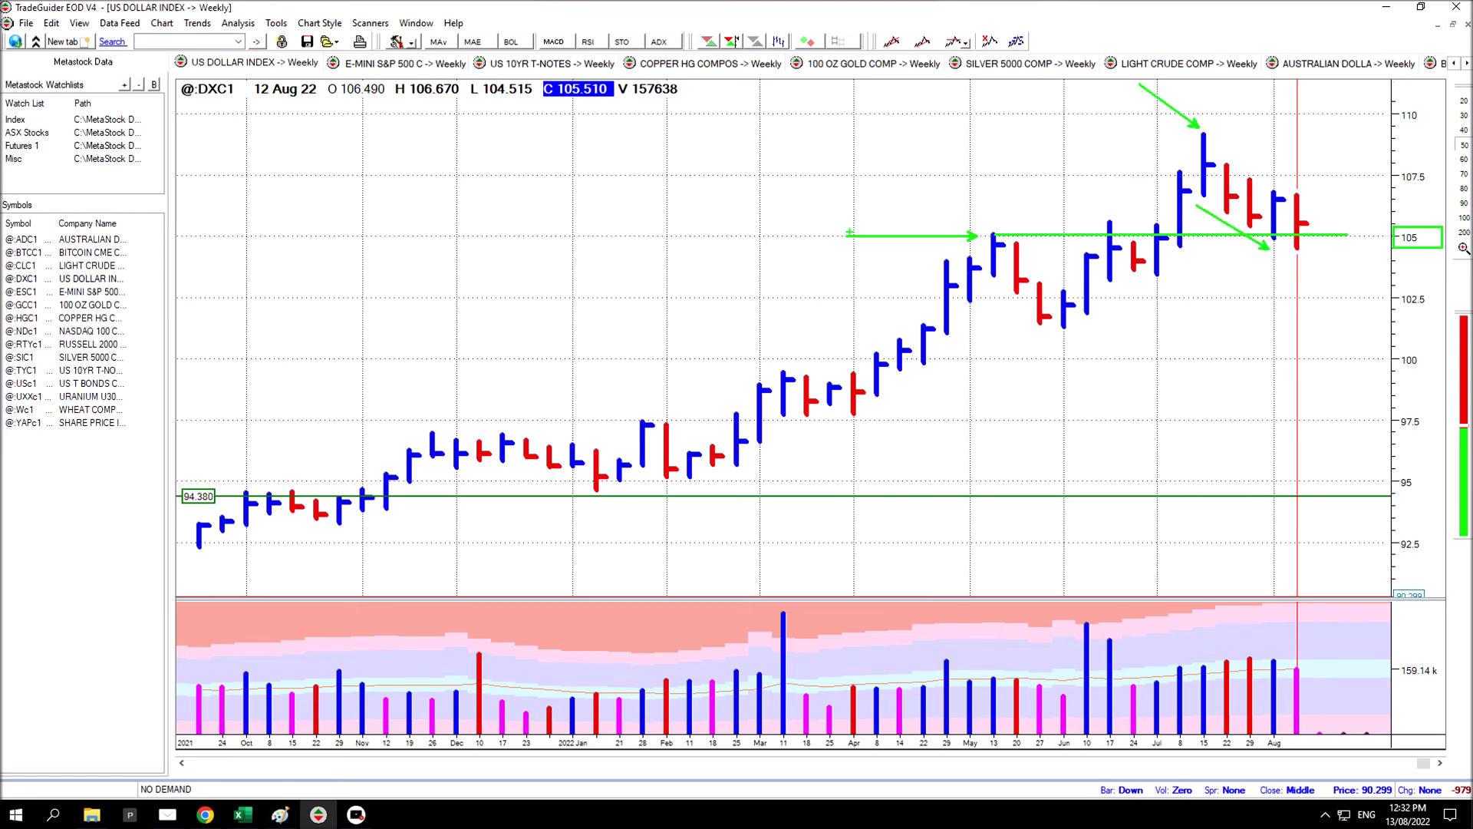
- Draw a US Dollar Index line at about 101.5 with a start arrow, and add arrows down and sideways from the latest bar and at the 105 label
left_click_drag(1040, 323, 1220, 323)
left_click_drag(1309, 216, 1336, 268)
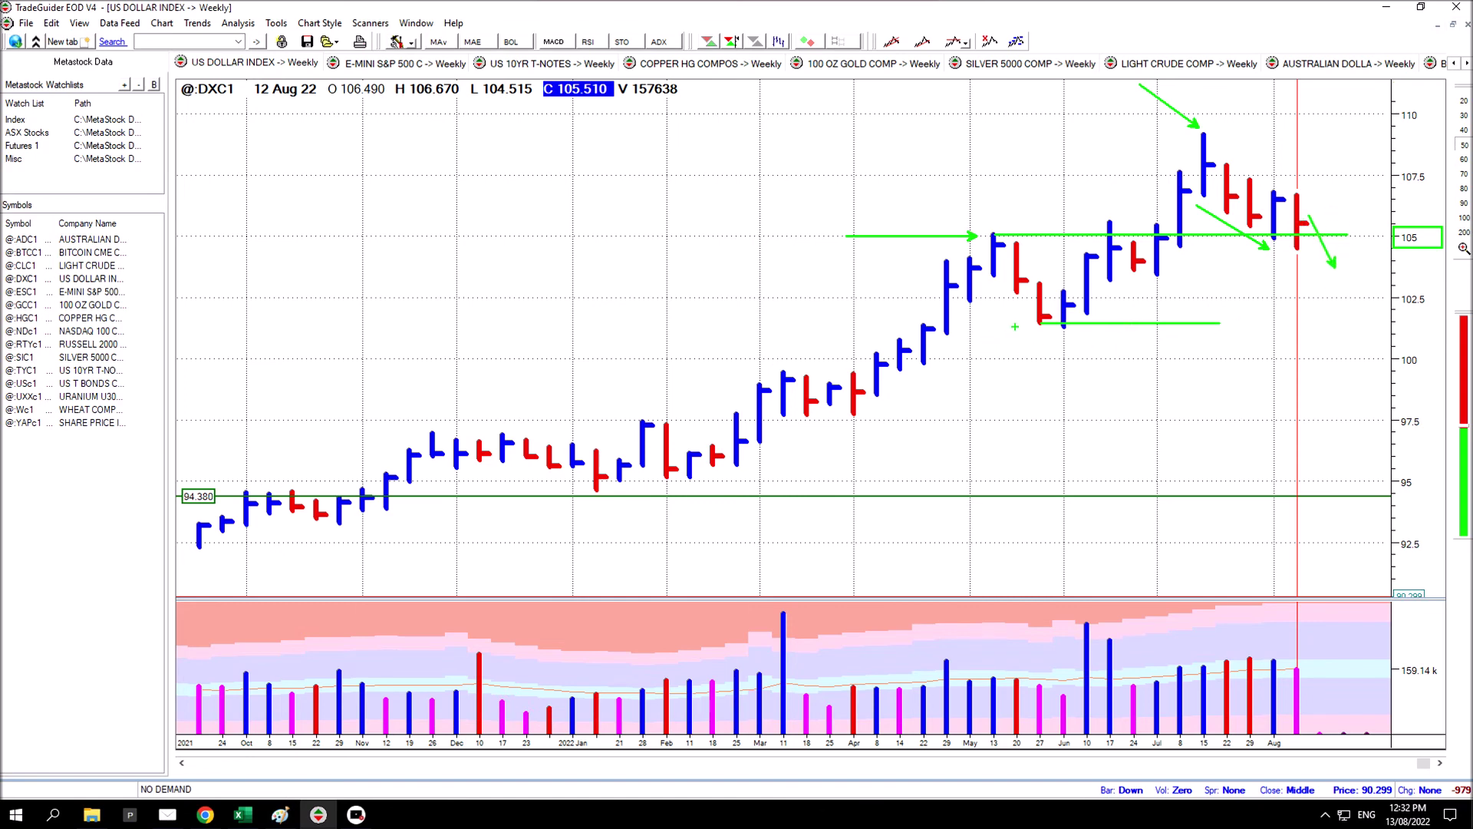
left_click_drag(949, 321, 1016, 322)
left_click_drag(1412, 259, 1427, 291)
left_click_drag(1383, 216, 1309, 218)
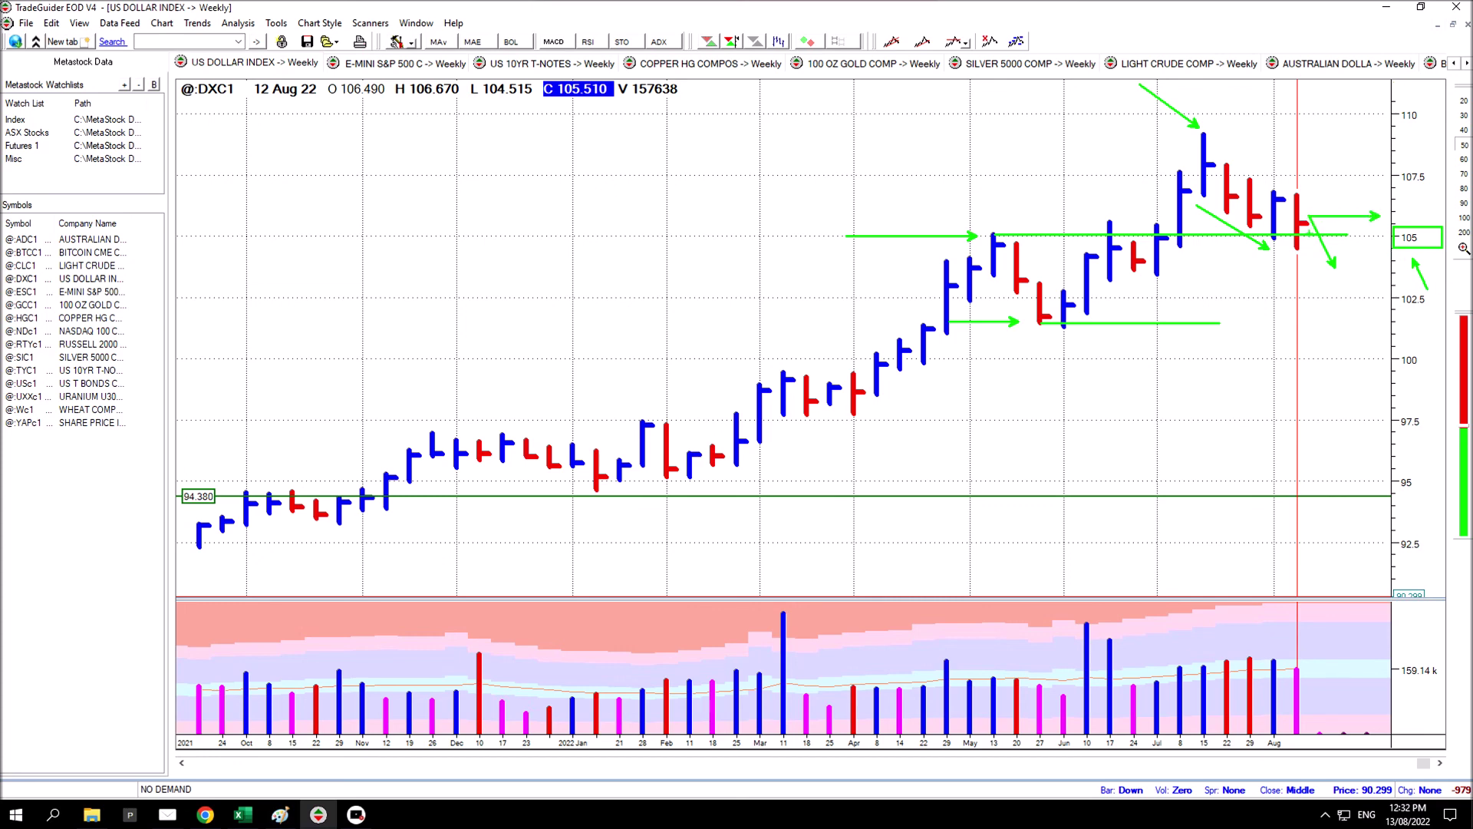